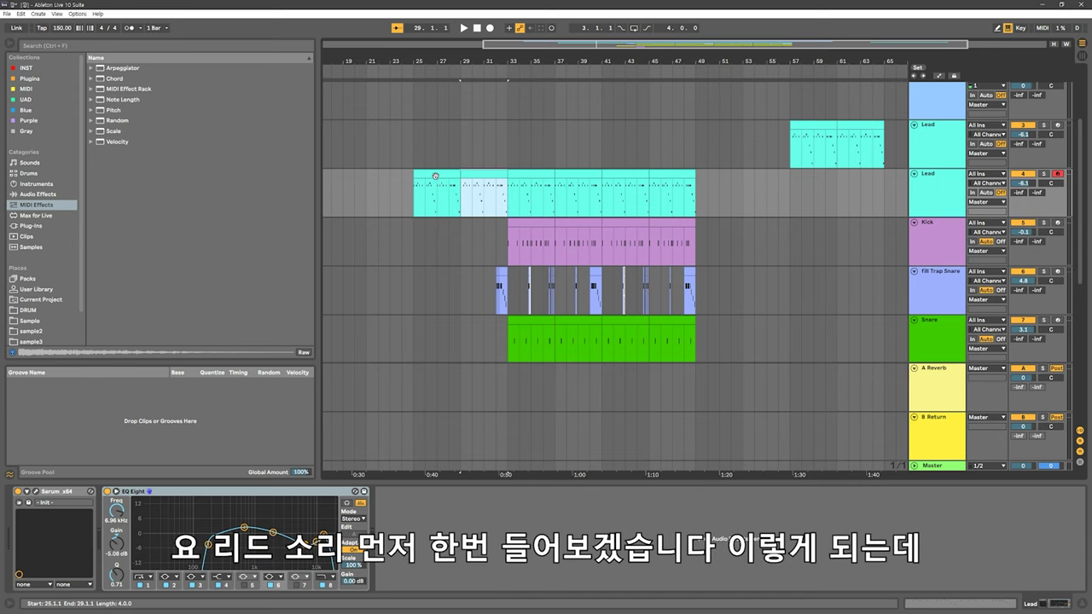
Select the first clip on the lower Lead track, starting at bar 25, and play it back
click(436, 177)
scroll(456, 217, down, 1)
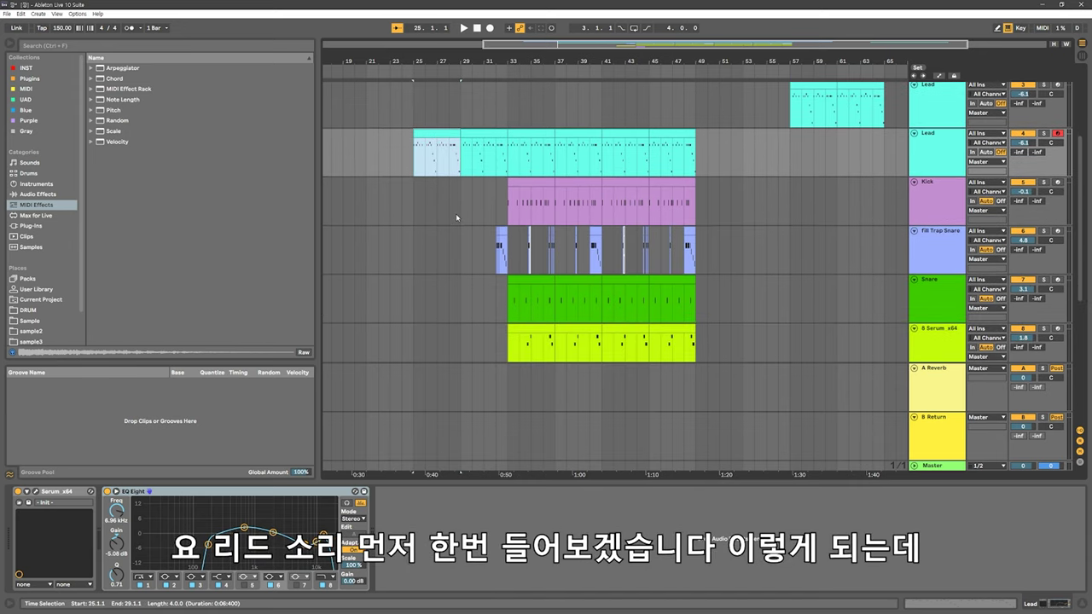
scroll(455, 213, down, 1)
key(space)
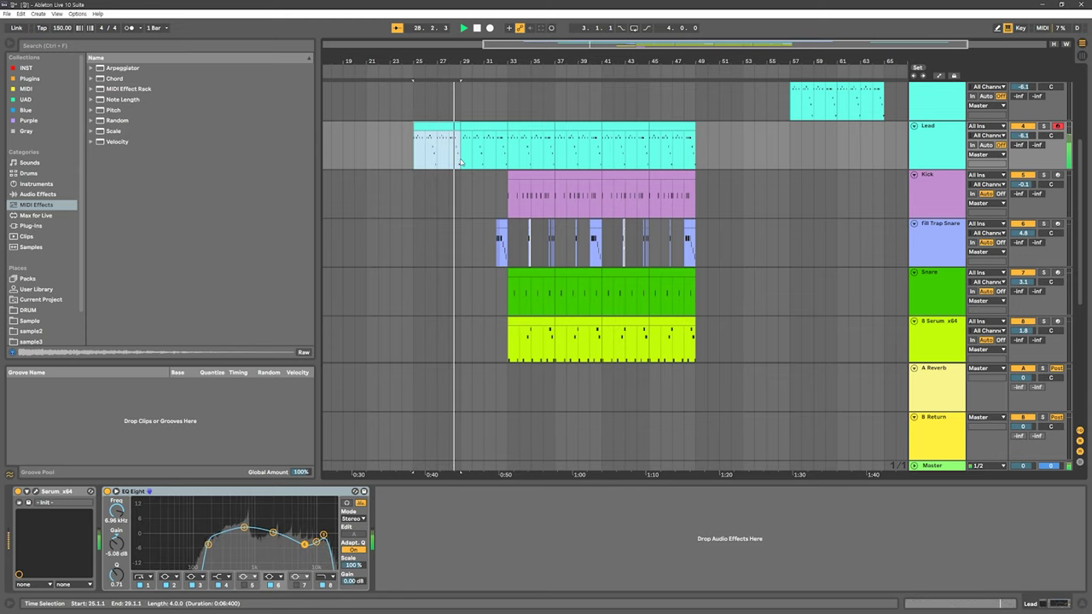
scroll(468, 172, up, 1)
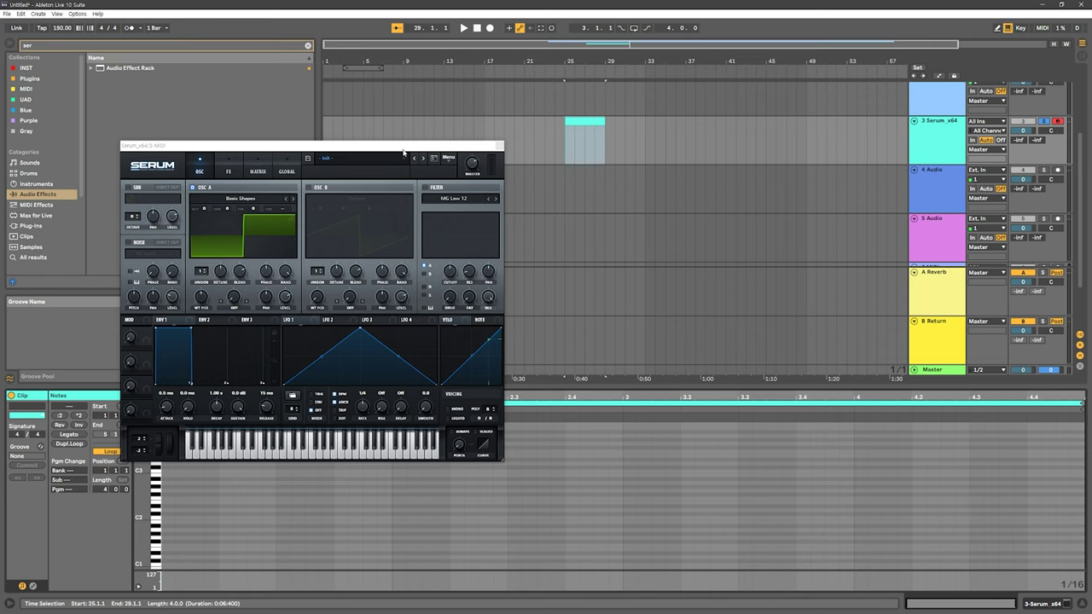
Move the Serum window clear of the empty clip's note editor and play from the start of the clip
drag(784, 81, 843, 69)
click(324, 424)
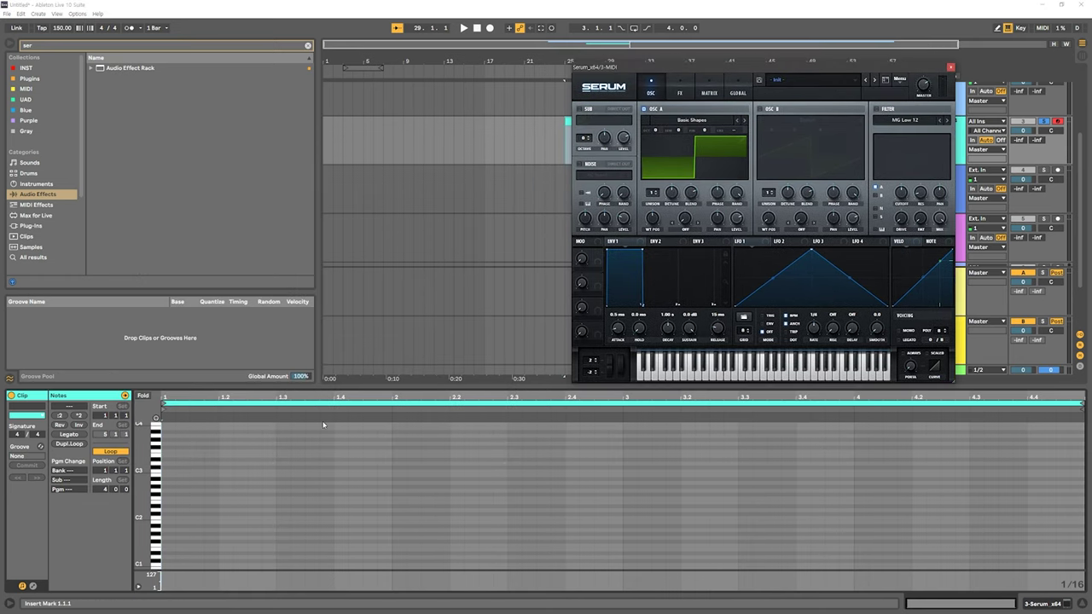
key(space)
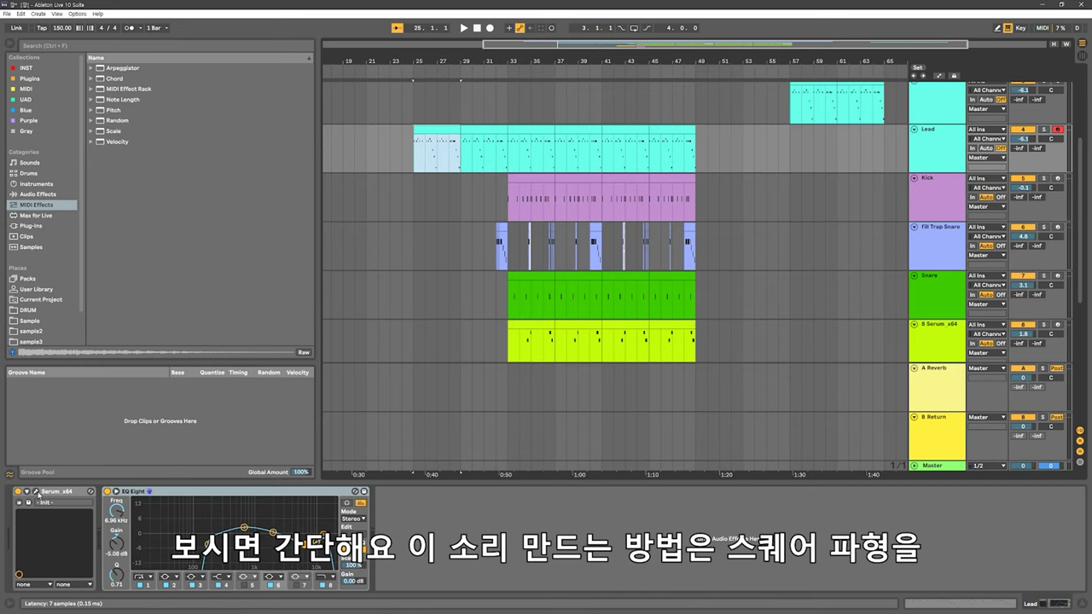
Open Serum on the Lead track and initialise its preset
click(35, 492)
drag(573, 124, 682, 128)
click(820, 141)
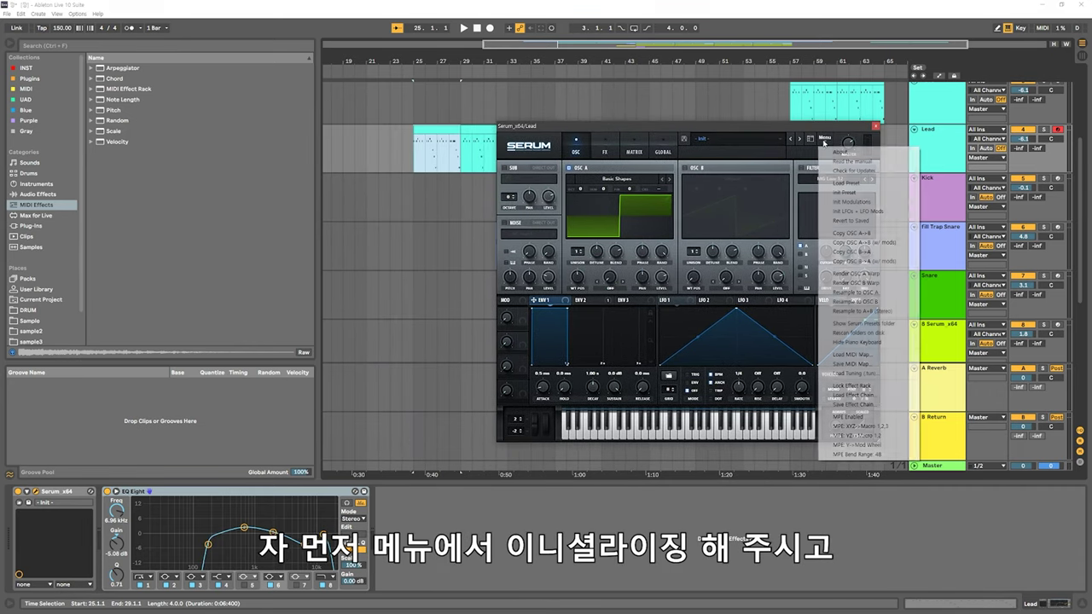
click(857, 191)
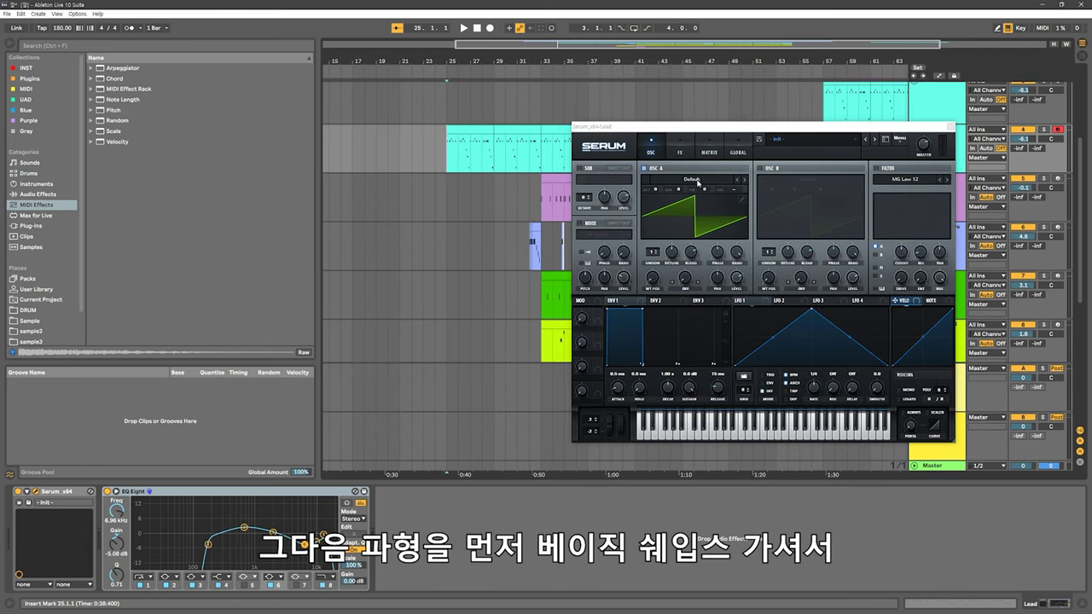
Load the Analog wavetable Basic Shapes into oscillator A and use its square waveform
click(692, 179)
mouse_move(818, 188)
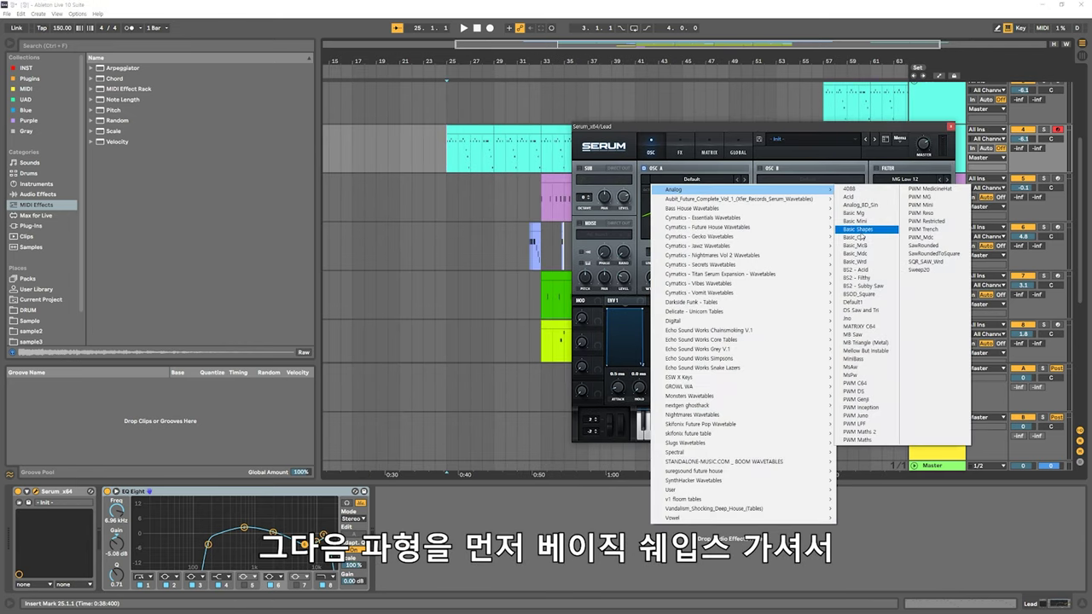
click(858, 228)
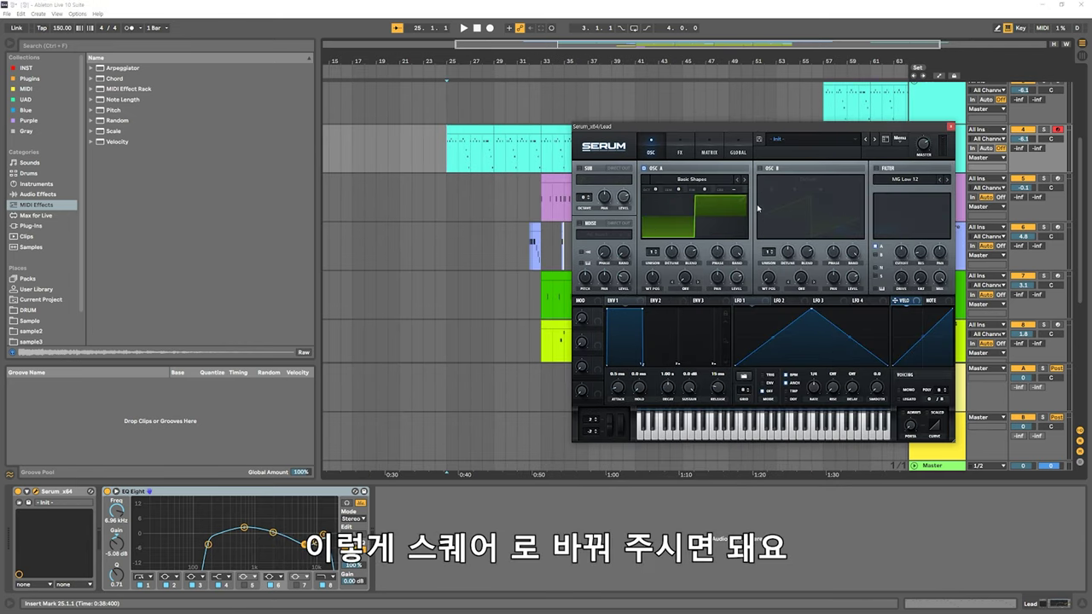
click(692, 179)
mouse_move(694, 191)
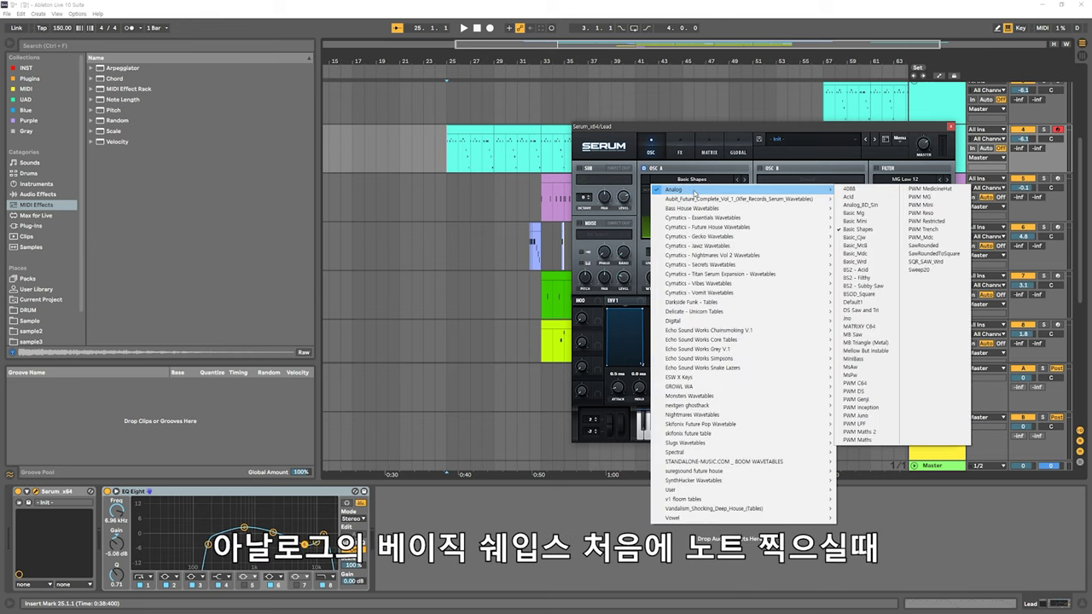
click(734, 129)
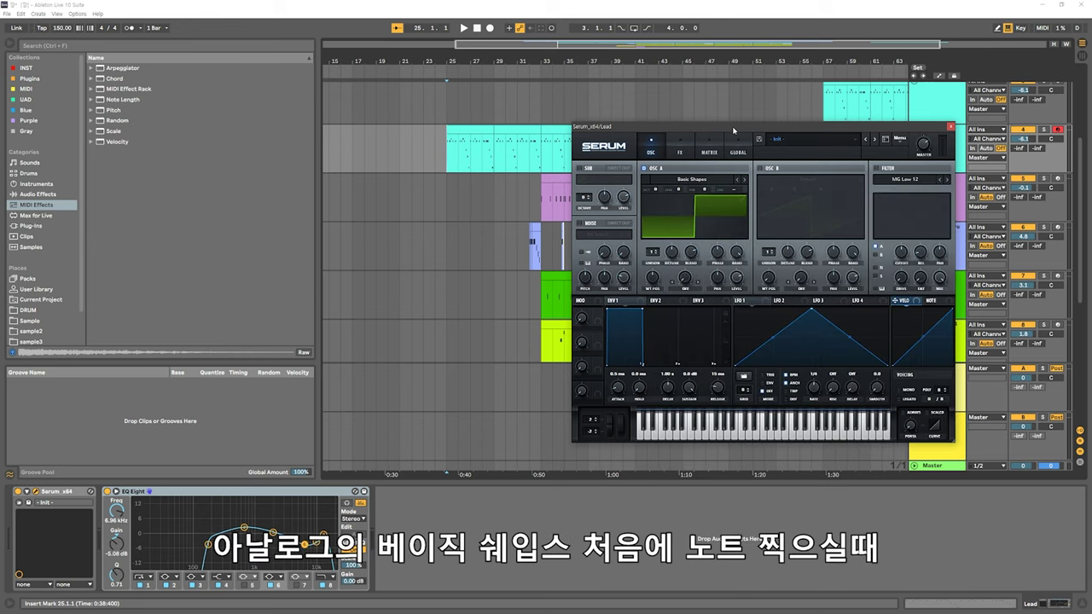
Examine the note pattern of the first Lead clip, then return to the arrangement at bar 25
click(465, 130)
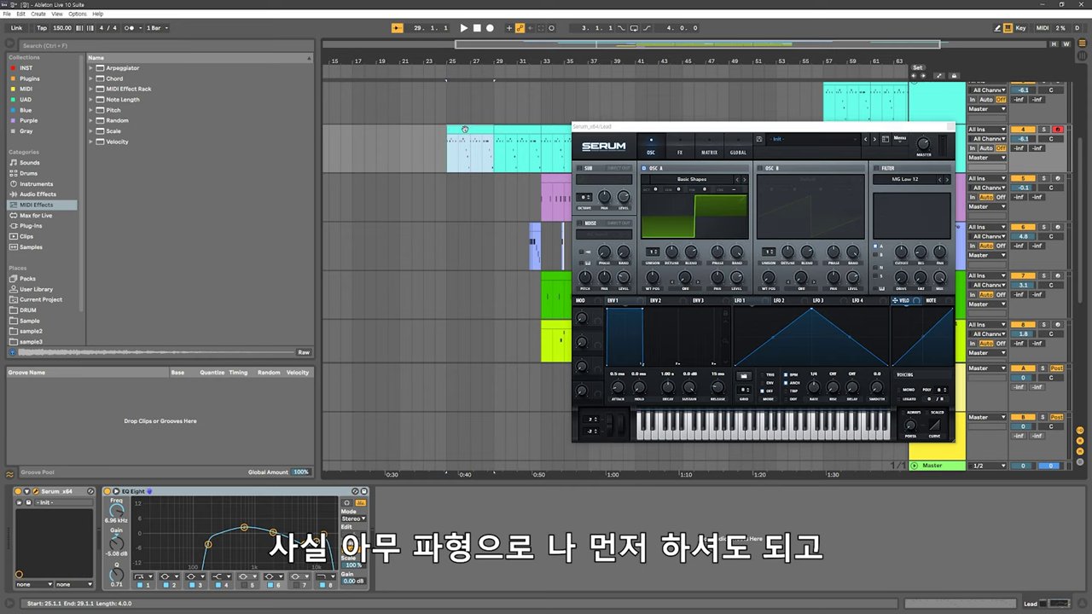
double_click(465, 130)
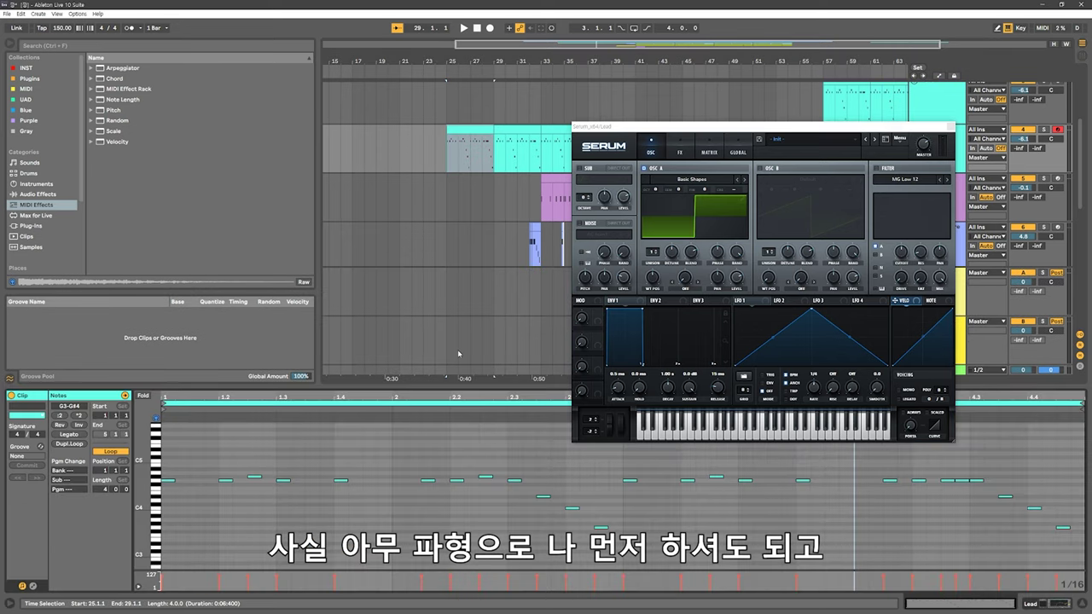
click(391, 515)
scroll(398, 519, down, 1)
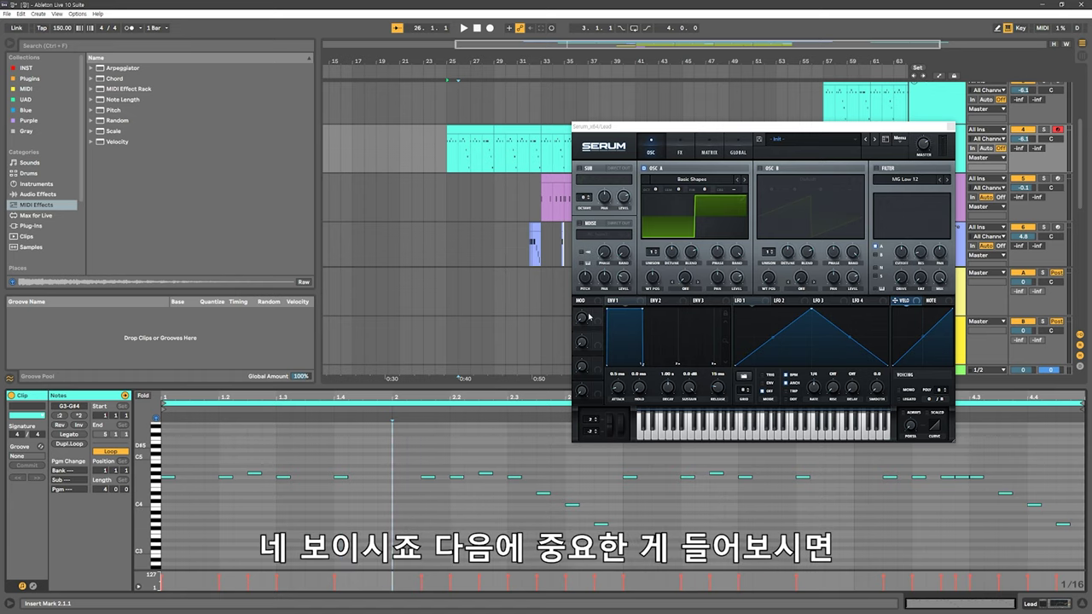
click(448, 176)
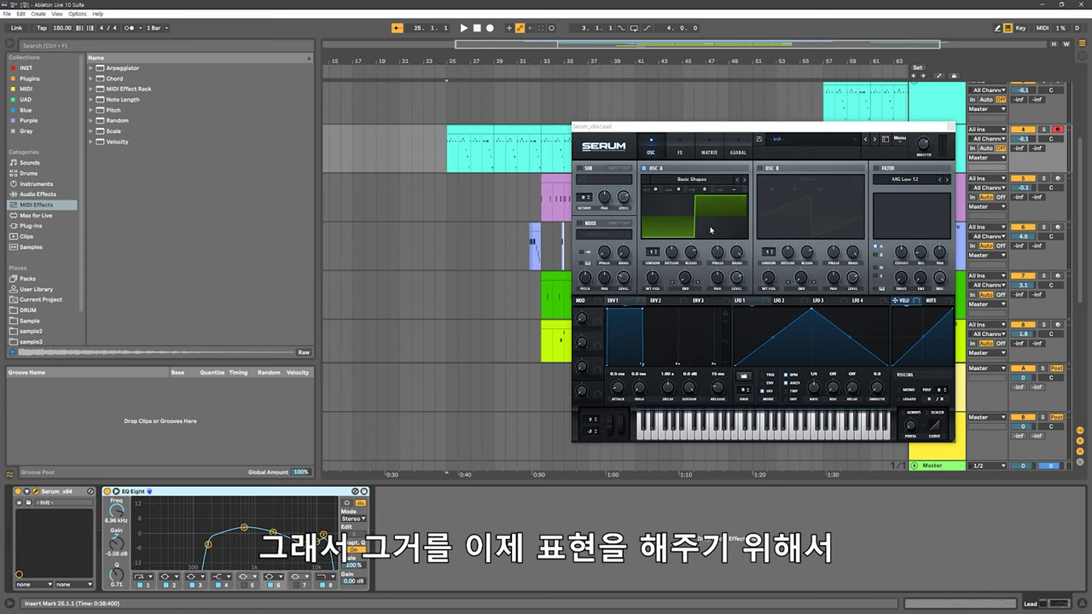
Shape Envelope 2 with 0 ms attack, about 190 ms decay, 0% sustain and about 630 ms release
click(659, 301)
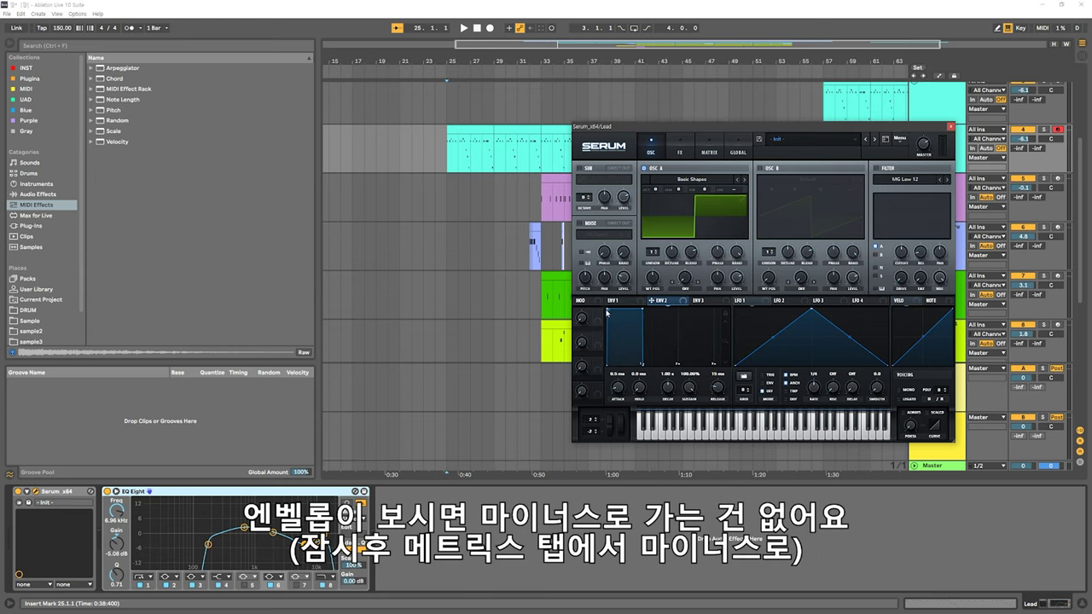
mouse_move(608, 310)
mouse_down()
mouse_move(639, 310)
mouse_move(622, 309)
mouse_up()
drag(659, 365, 701, 368)
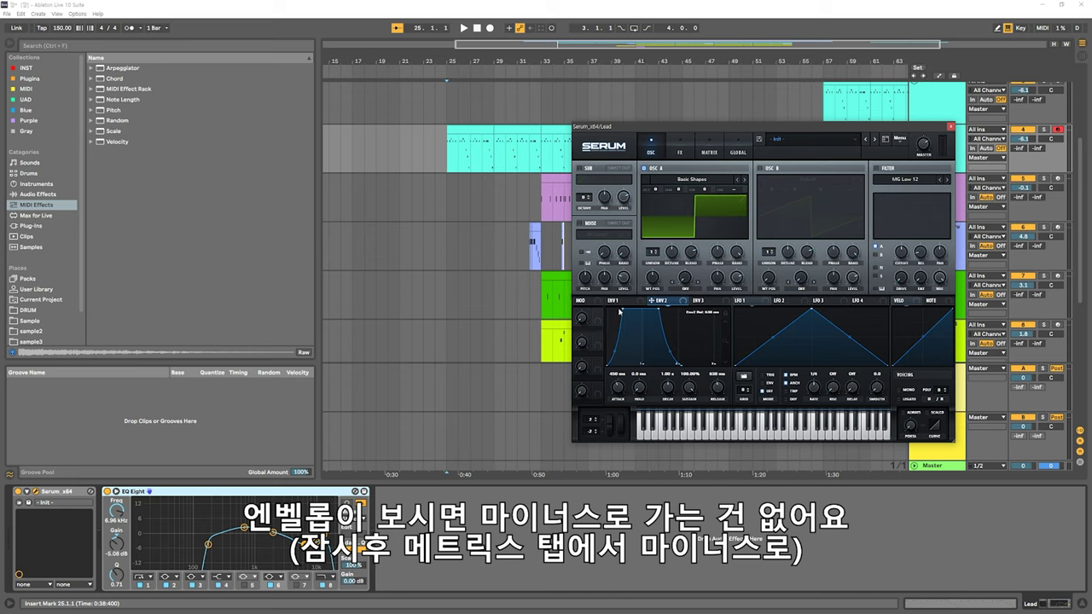
drag(621, 310, 629, 310)
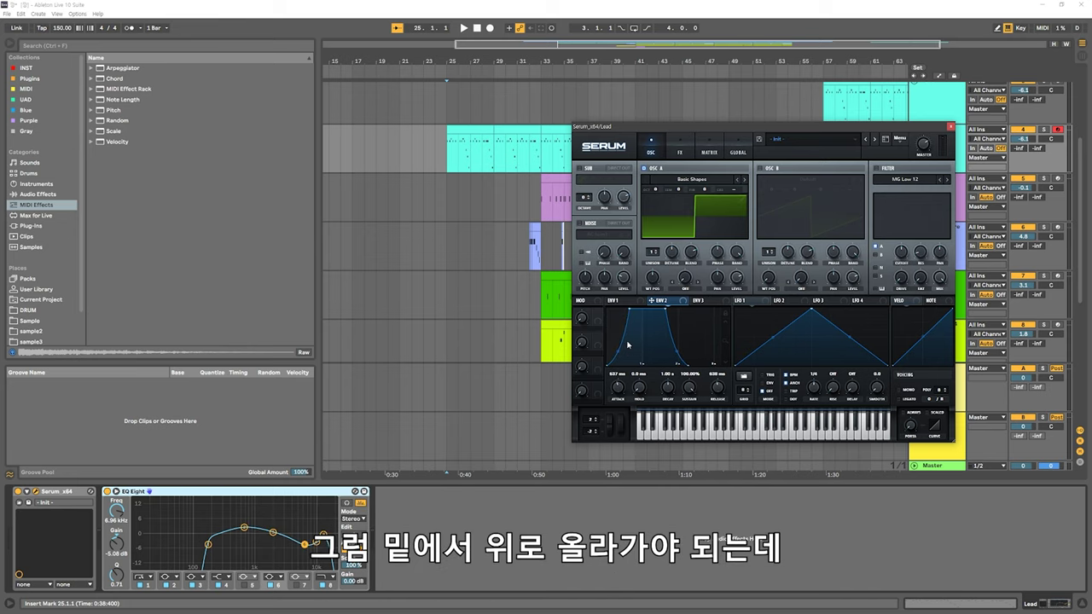
drag(618, 388, 618, 386)
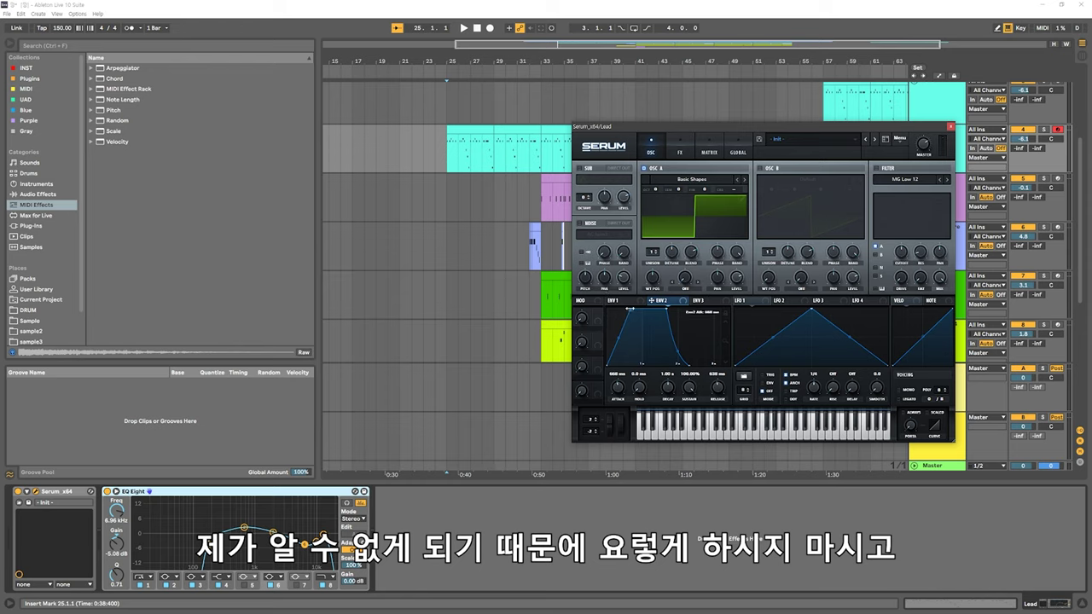
drag(640, 310, 621, 324)
drag(689, 389, 664, 399)
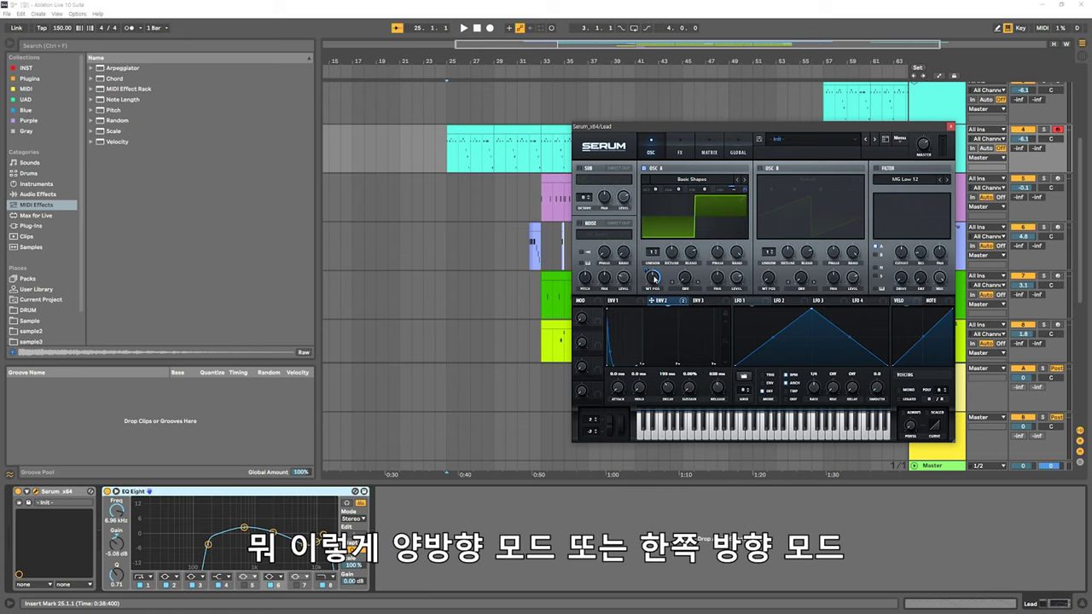
Remove all modulators from oscillator A's wavetable position and apply a small negative Envelope 2 amount to its coarse pitch
right_click(650, 273)
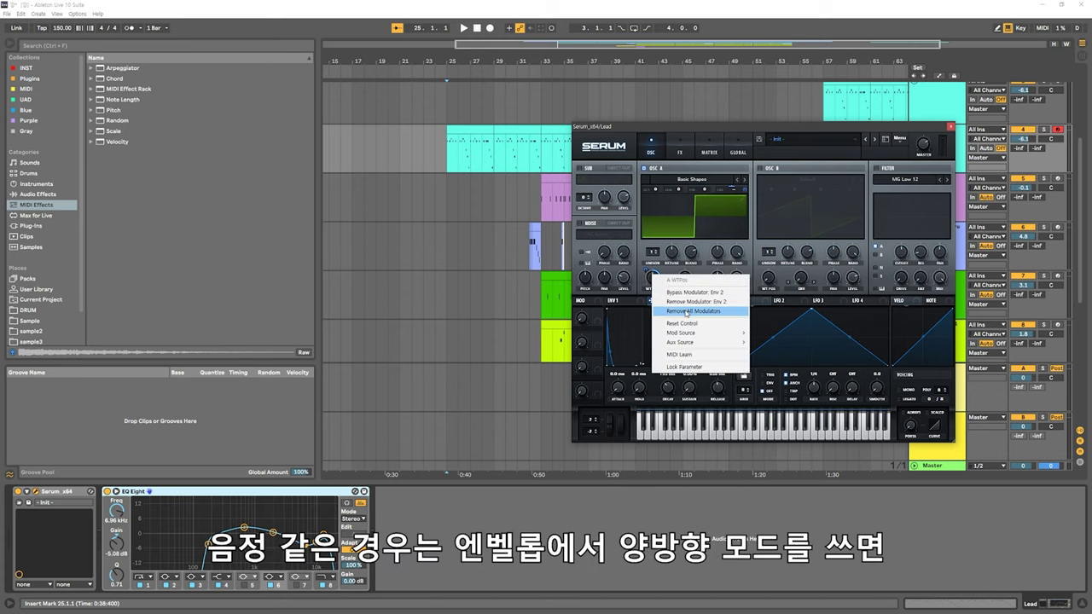
click(668, 311)
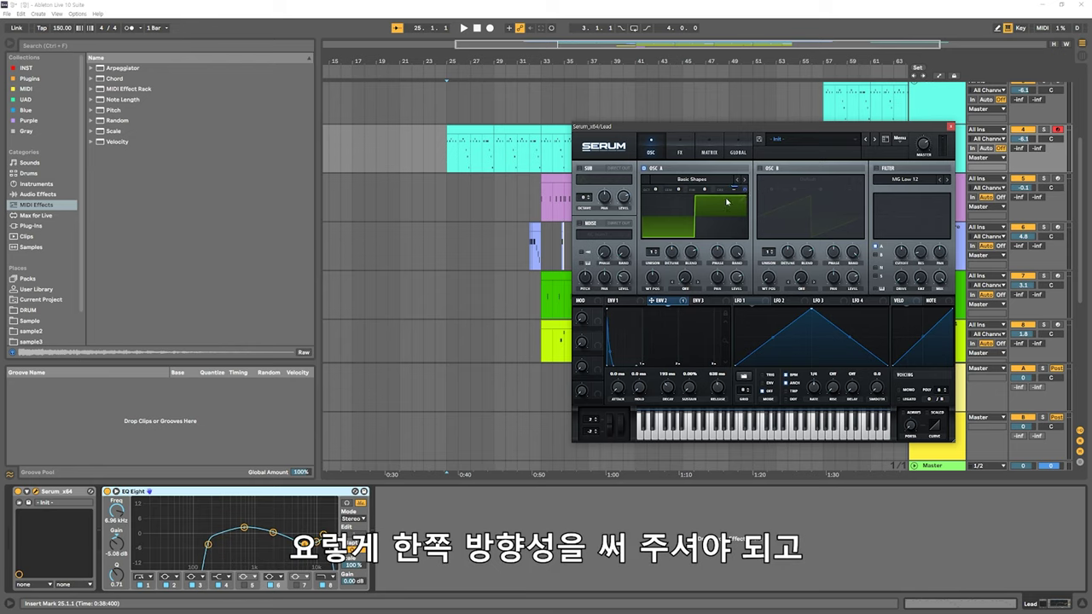
drag(746, 190, 742, 223)
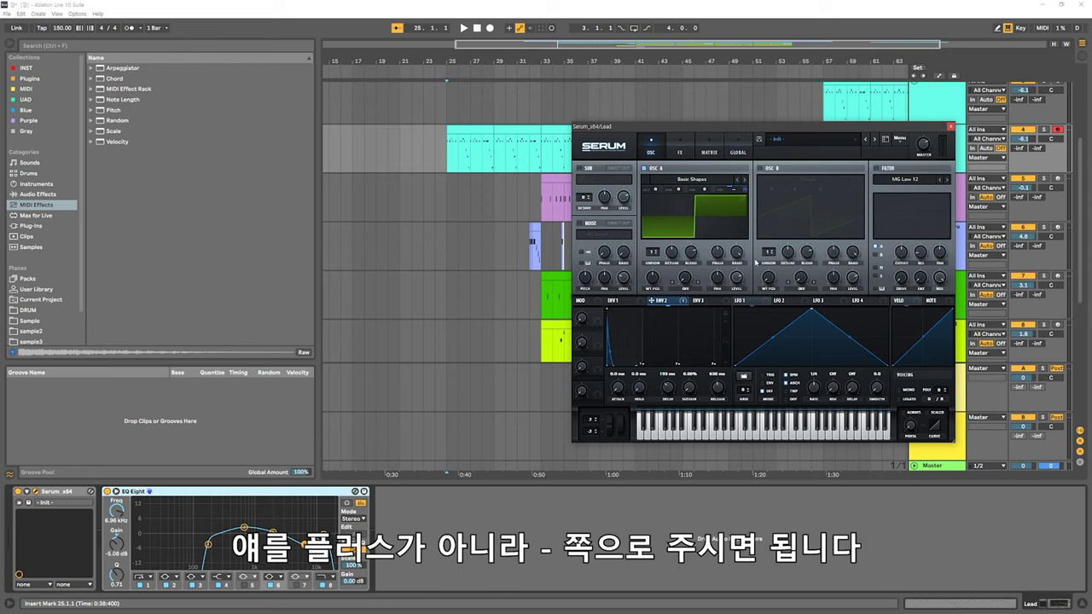
Change the Env 2 destination in the modulation matrix to the global master tuning, Mast.Tun
click(710, 152)
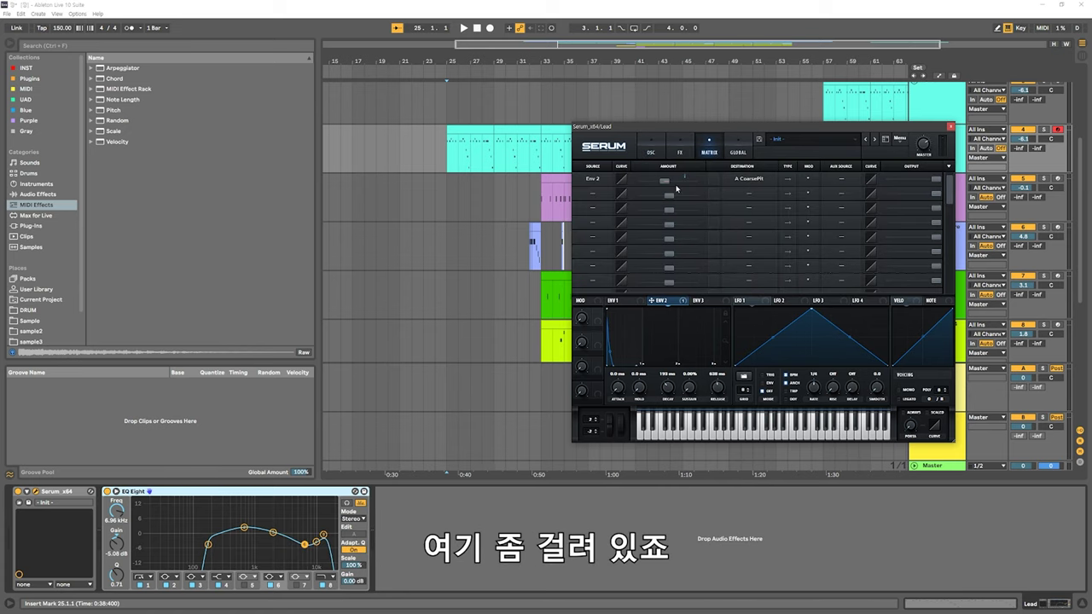
click(651, 150)
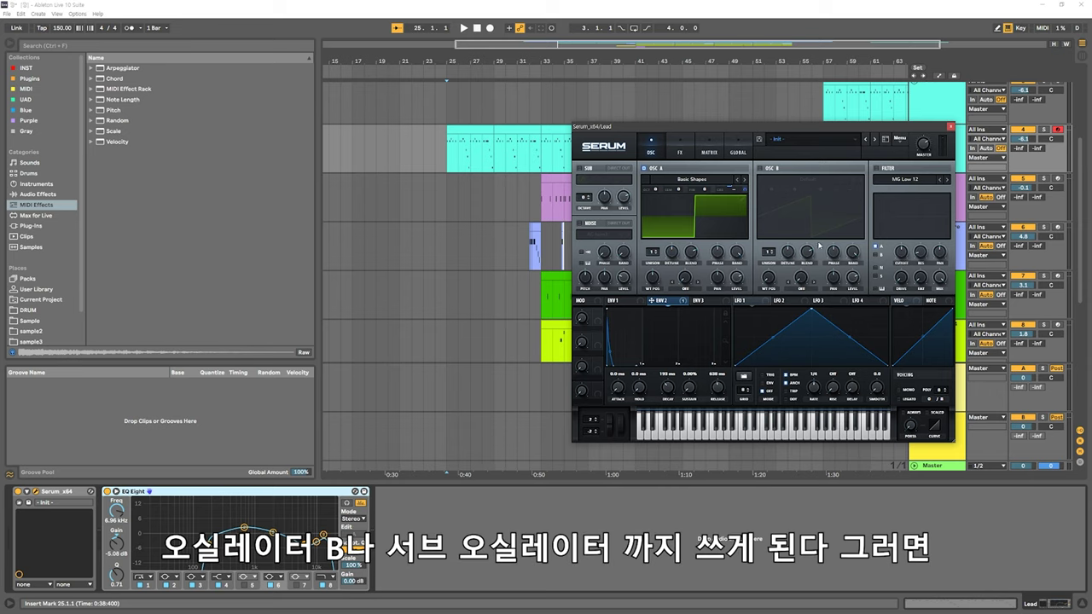
click(708, 148)
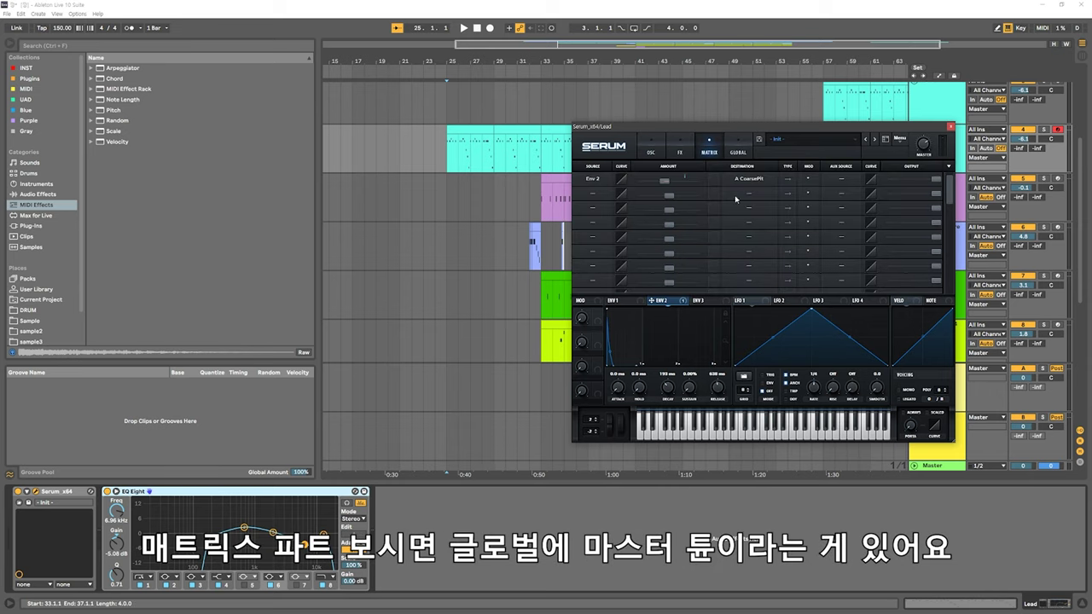
click(749, 179)
mouse_move(758, 258)
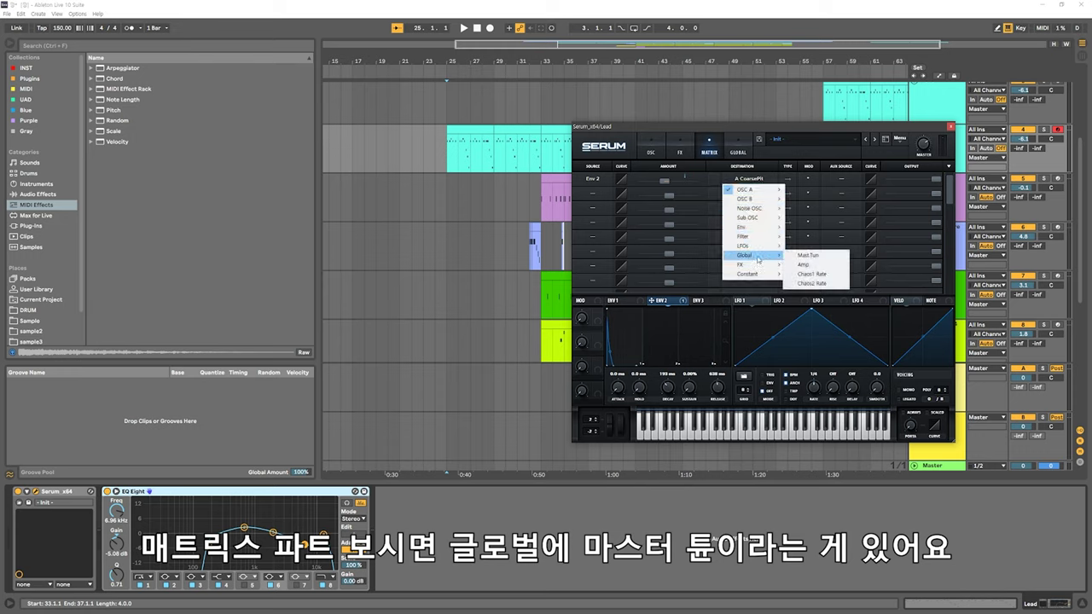
click(808, 255)
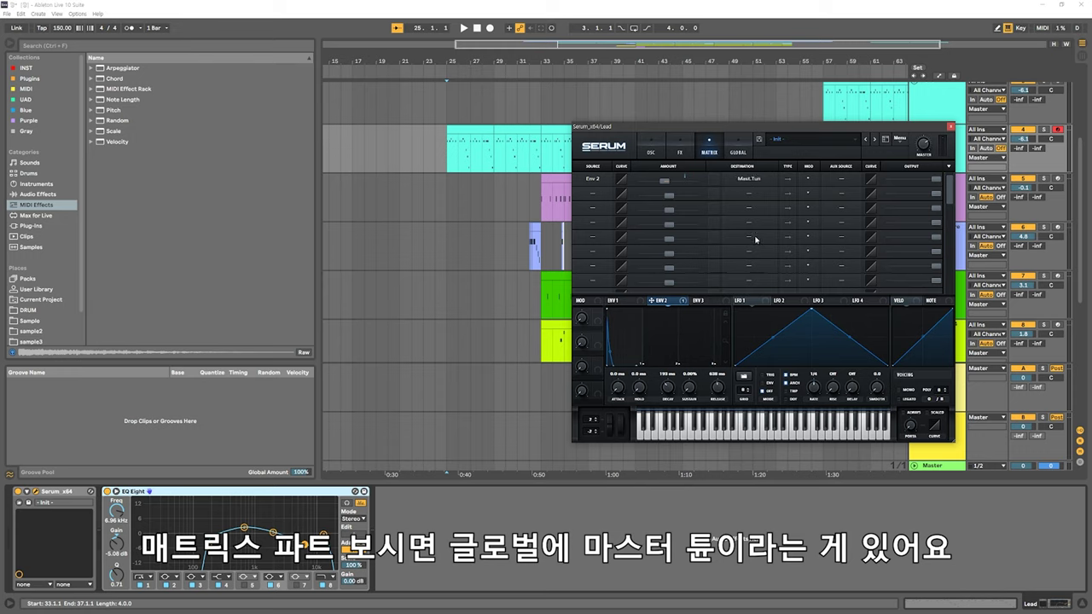
Examine the Sub OSC modulation destinations in the matrix and compare them with the sub oscillator's octave control
click(750, 181)
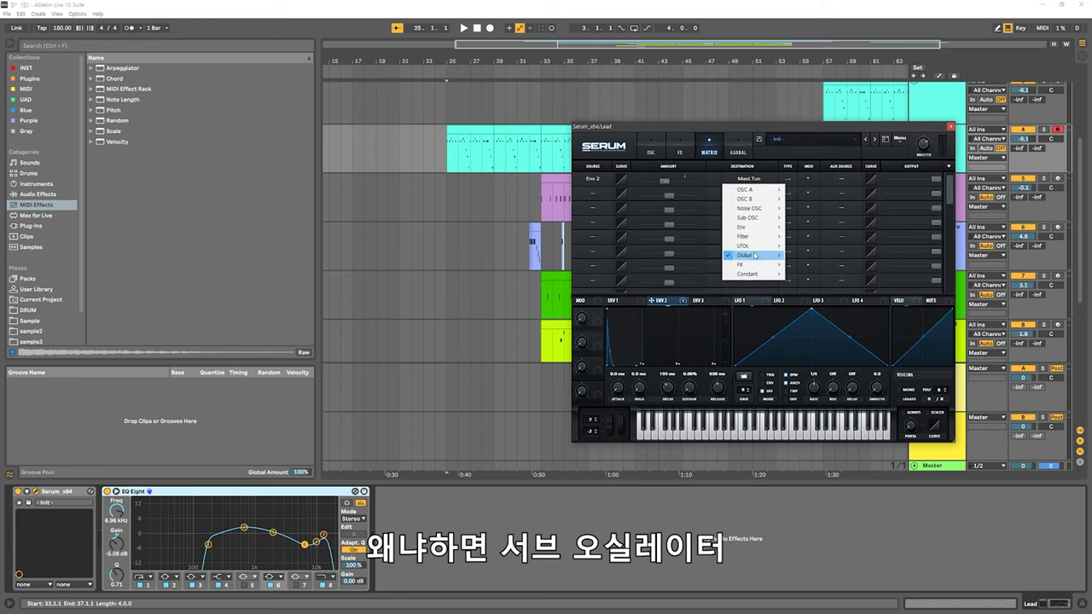
mouse_move(755, 218)
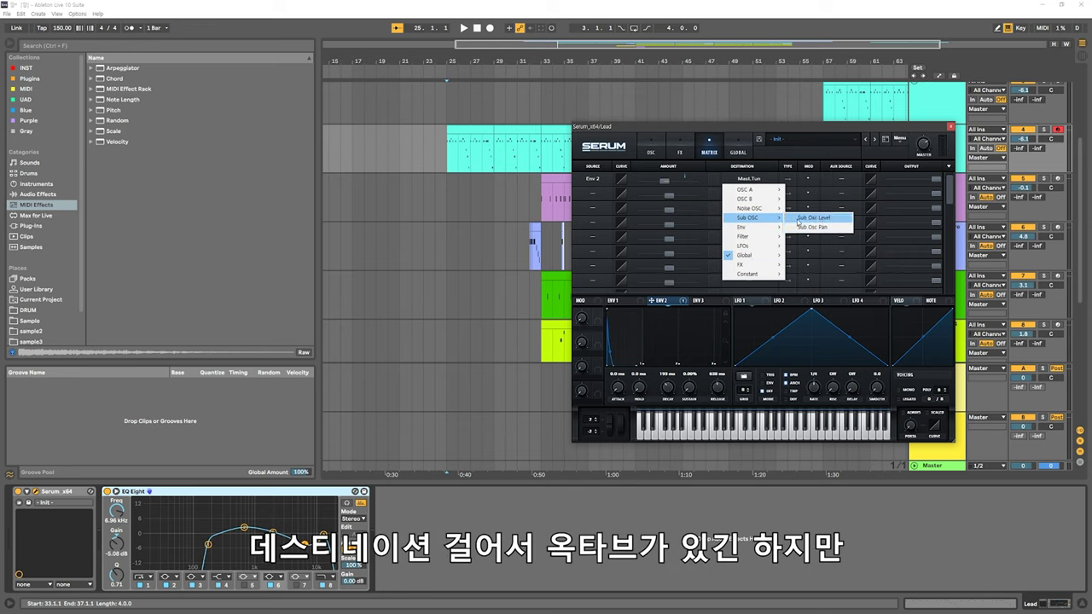
click(653, 151)
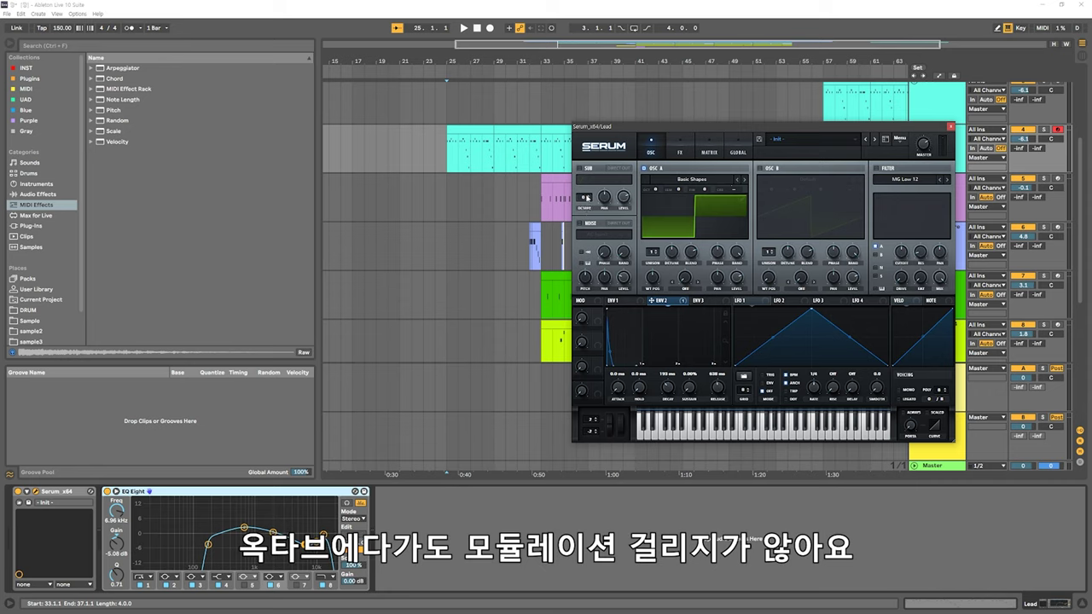
click(708, 152)
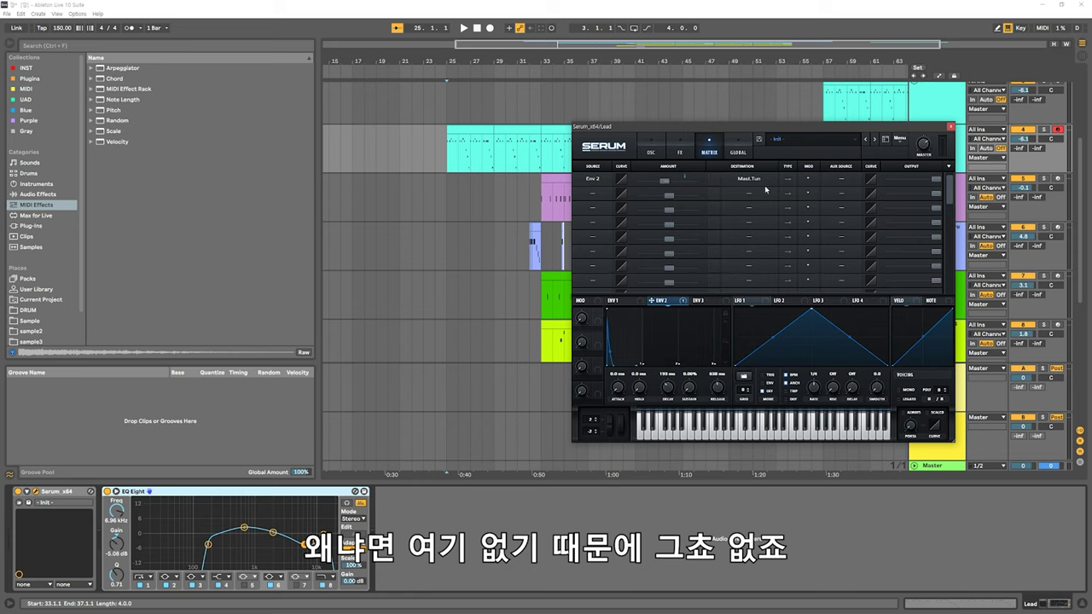
click(749, 179)
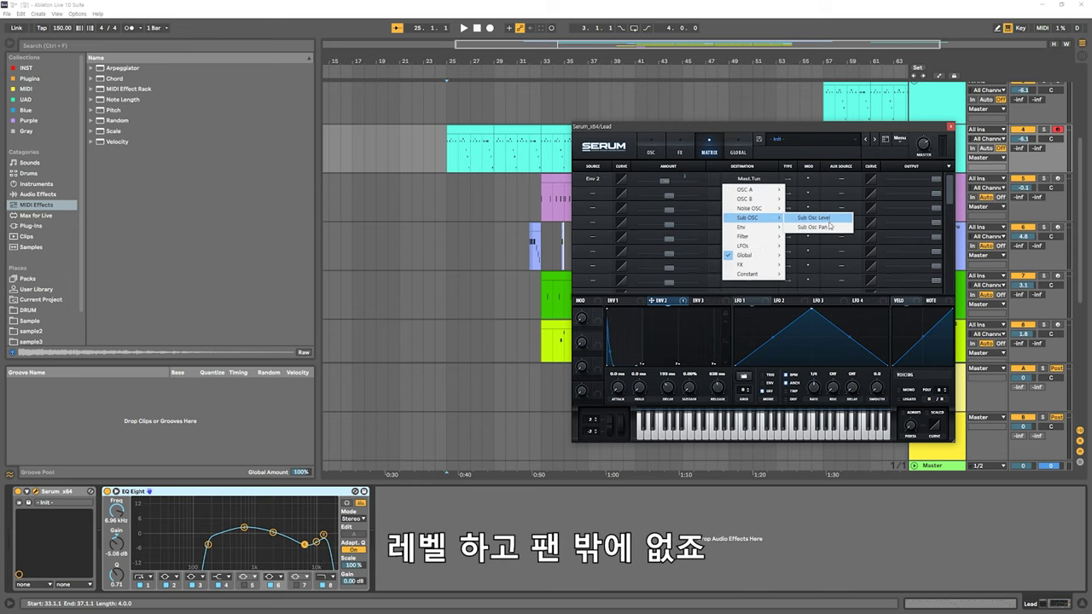
click(646, 154)
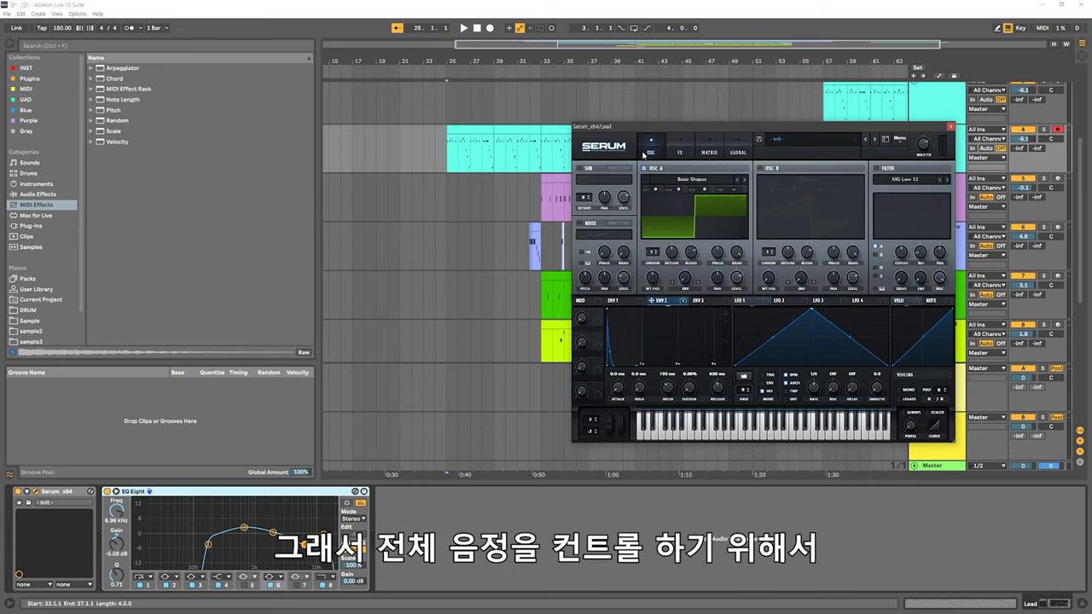
click(648, 154)
click(711, 150)
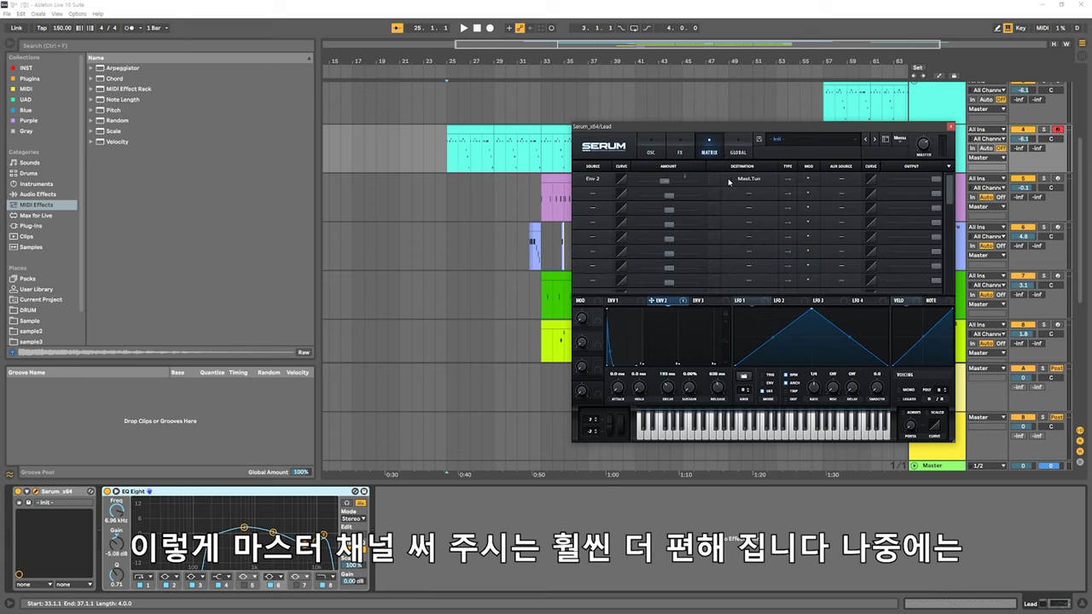
Compare the oscillator section with the modulation matrix and examine the Global destinations, keeping Mast.Tun selected for Env 2
click(653, 152)
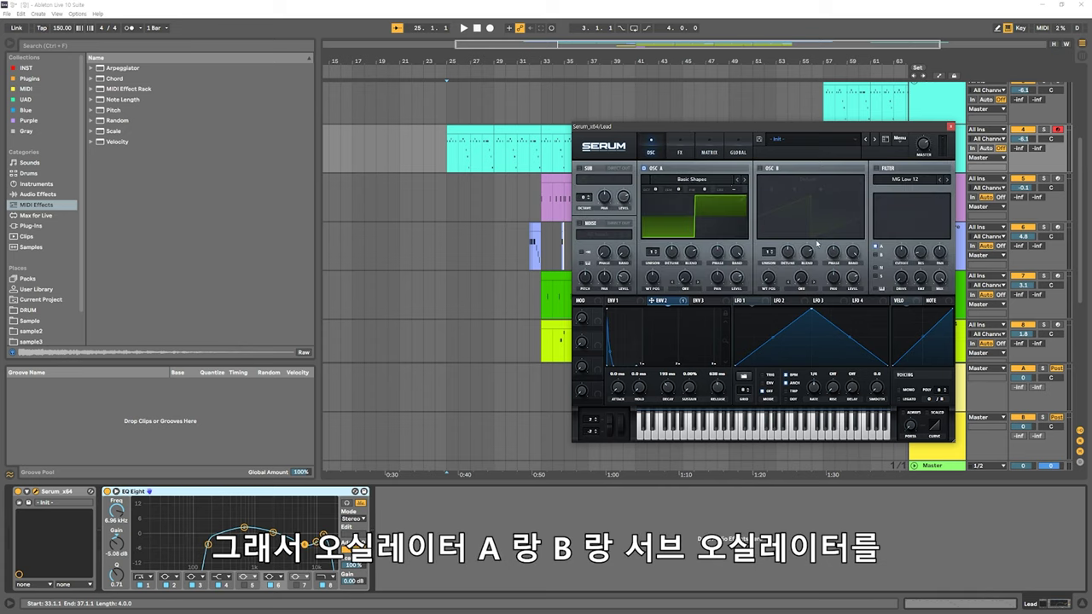
click(708, 151)
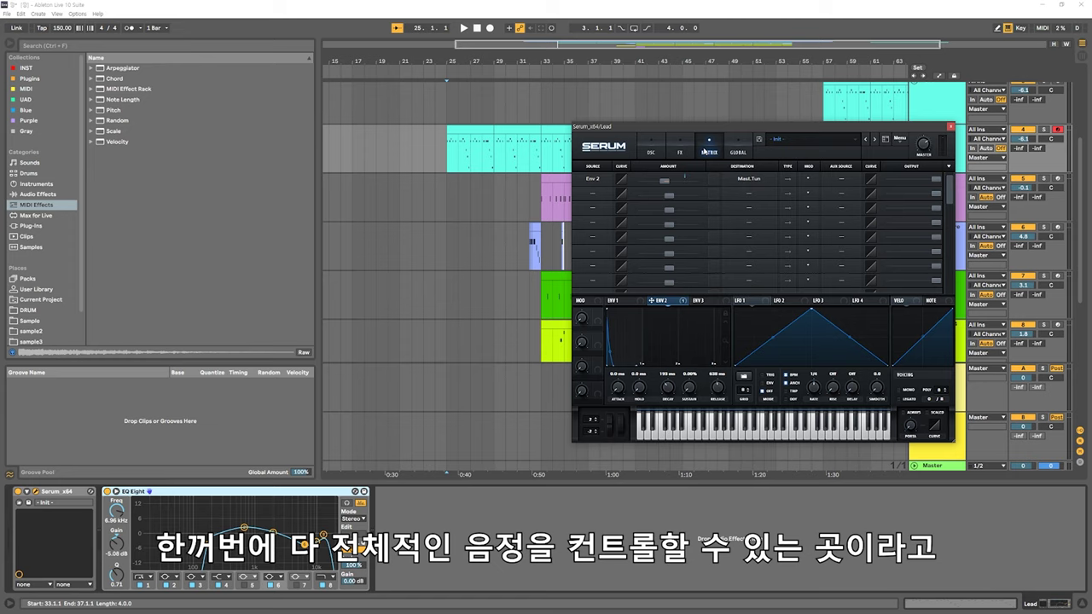
click(751, 192)
mouse_move(766, 259)
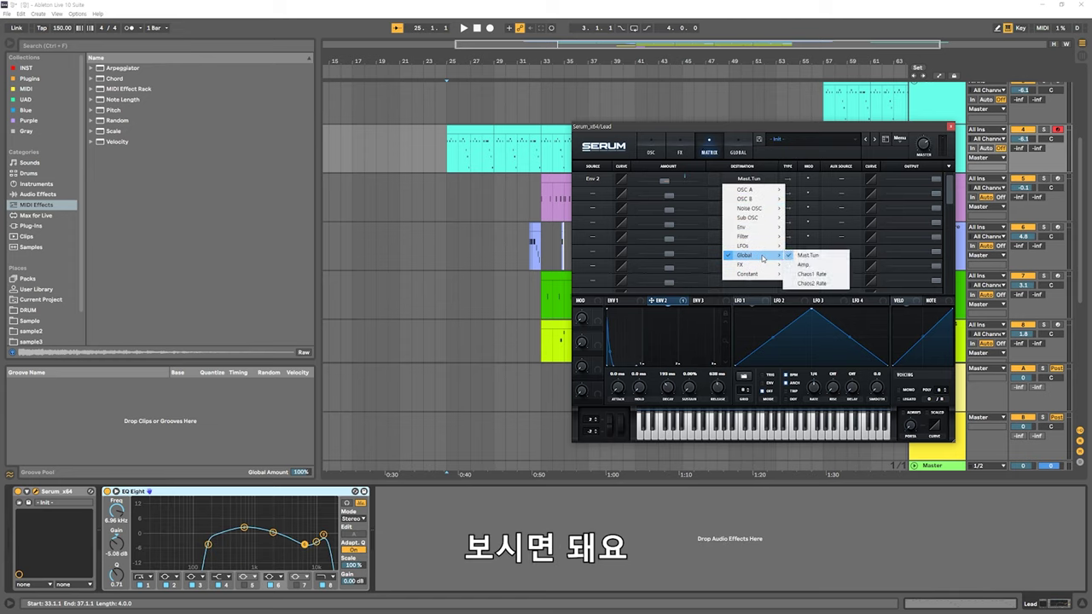
click(808, 255)
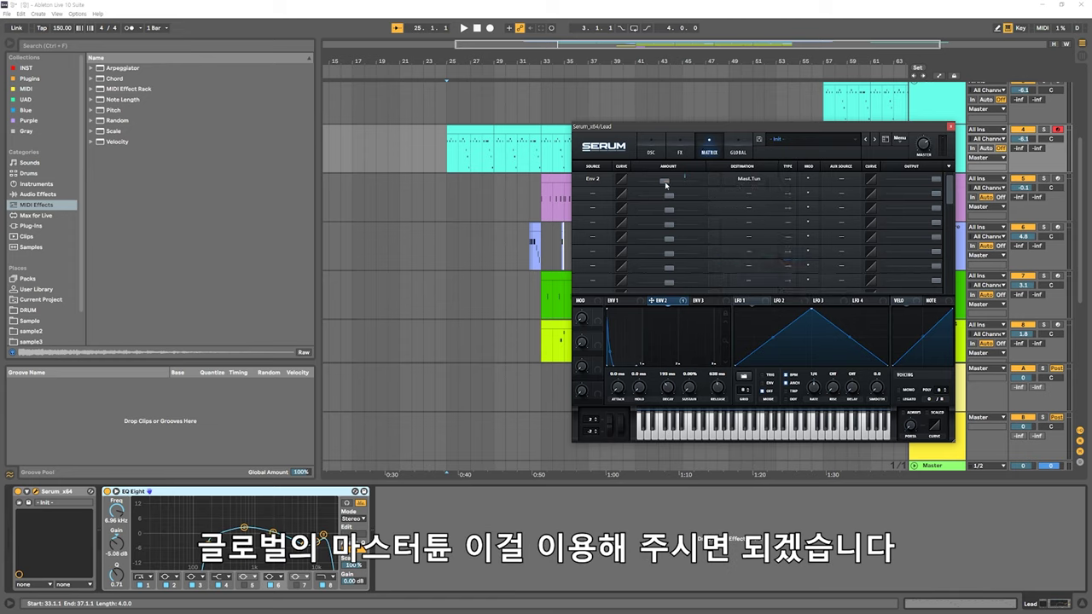
Try a positive Env 2 amount on the master tuning, return it to a small negative amount, and play the Lead clip
drag(666, 184, 665, 184)
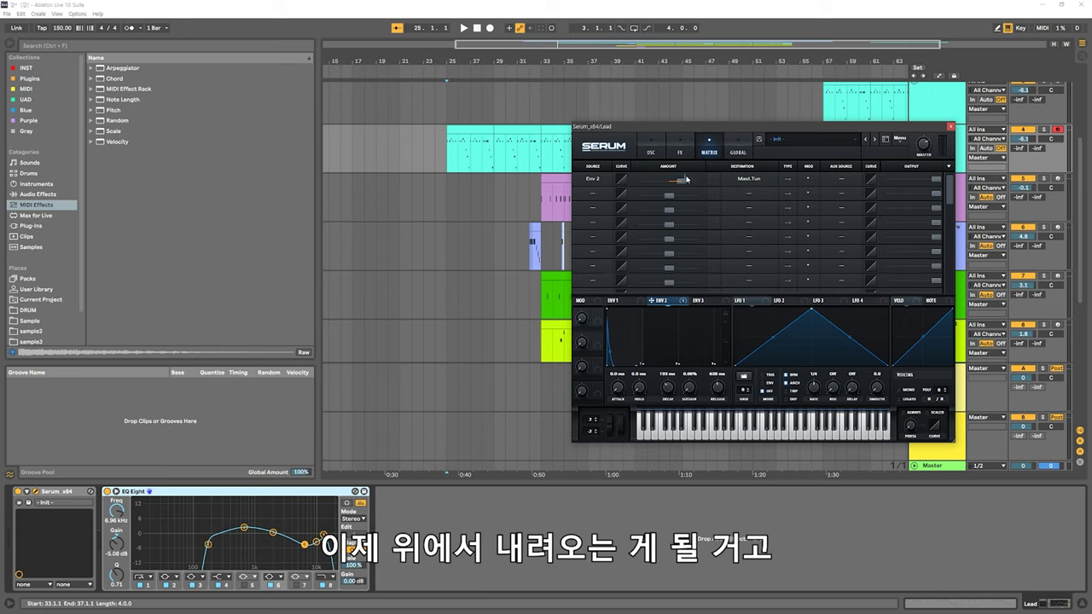
drag(690, 185, 666, 185)
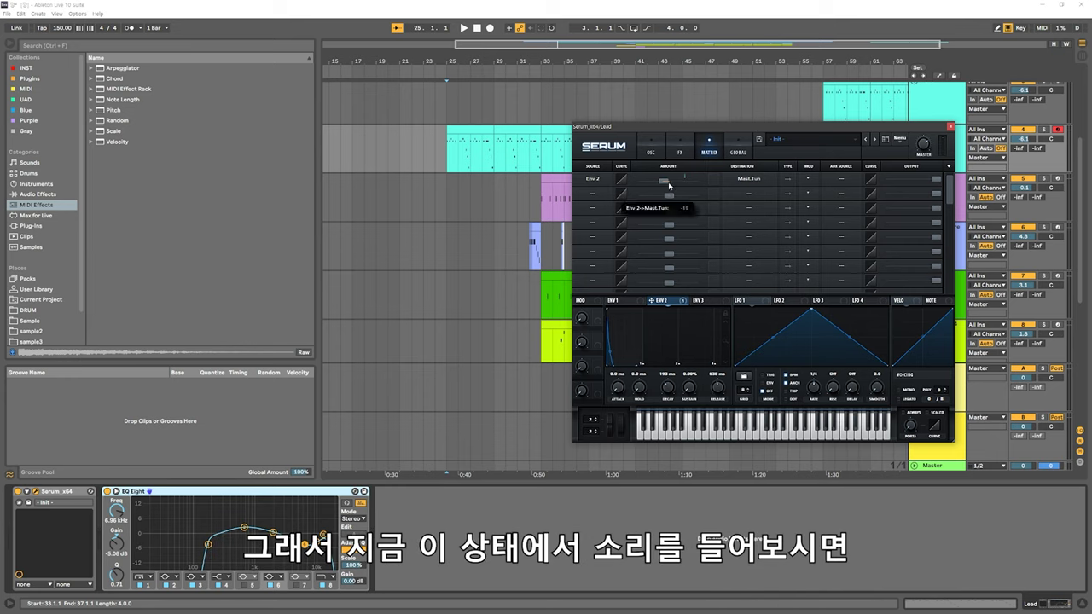
key(space)
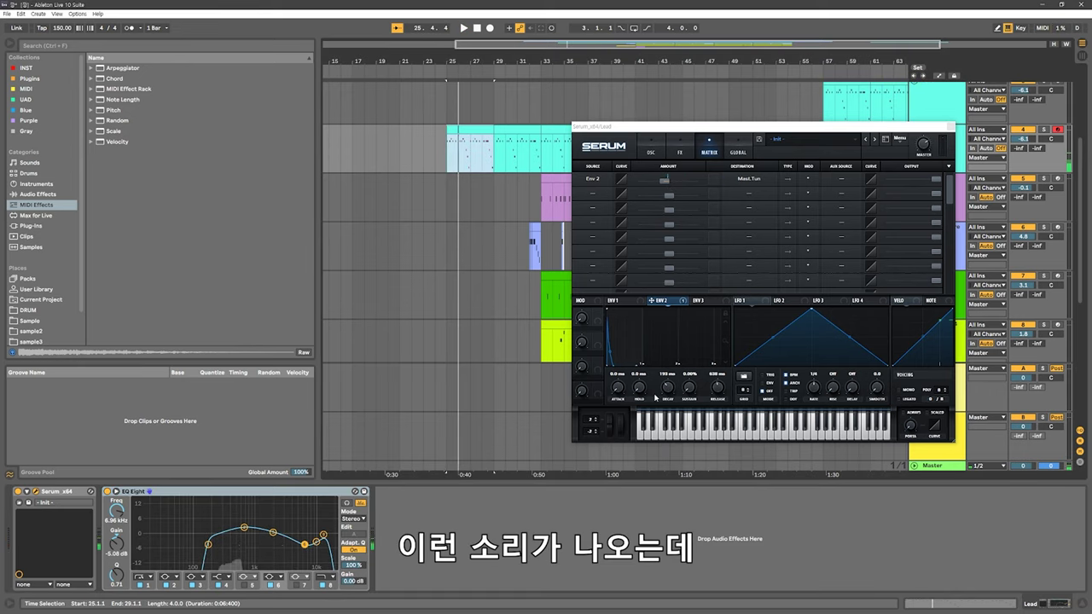
Shorten Envelope 2's decay to 44 ms and its release to 22 ms while auditioning the Lead clip
drag(670, 391, 668, 398)
key(space)
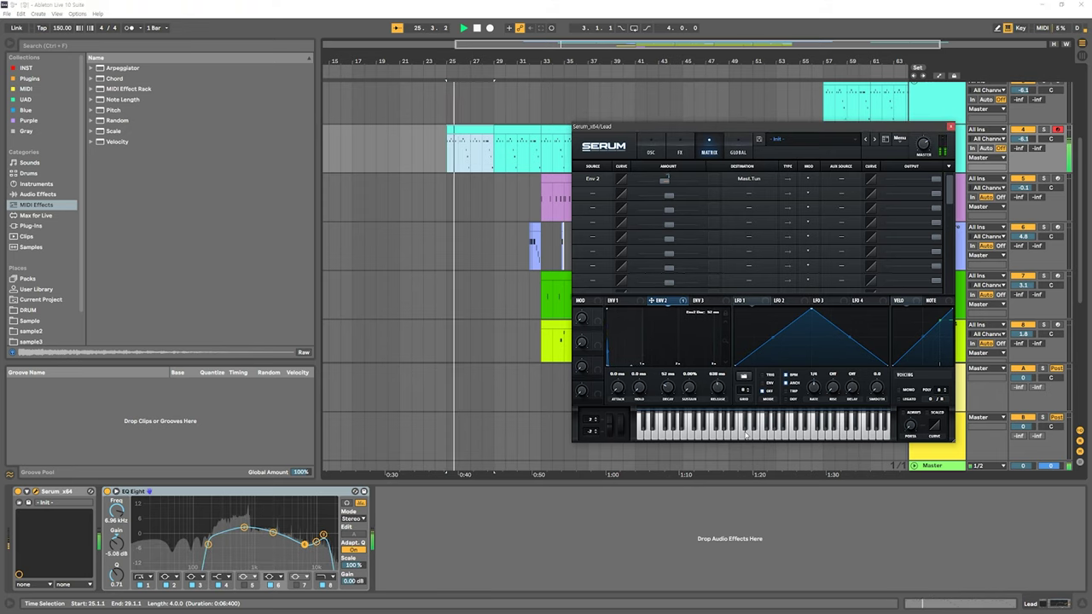
drag(718, 391, 716, 413)
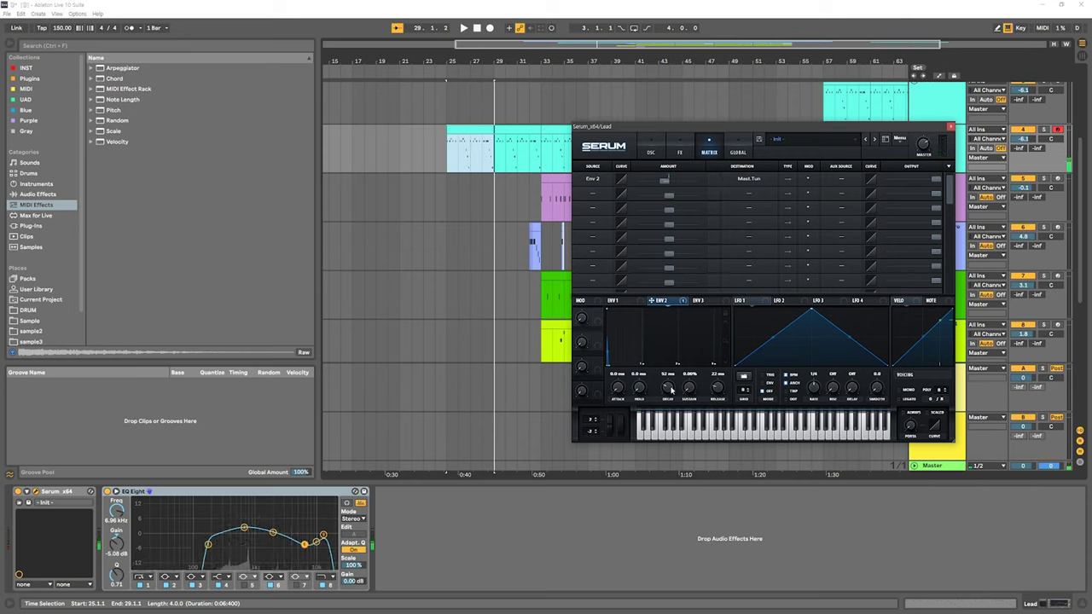
drag(672, 389, 672, 394)
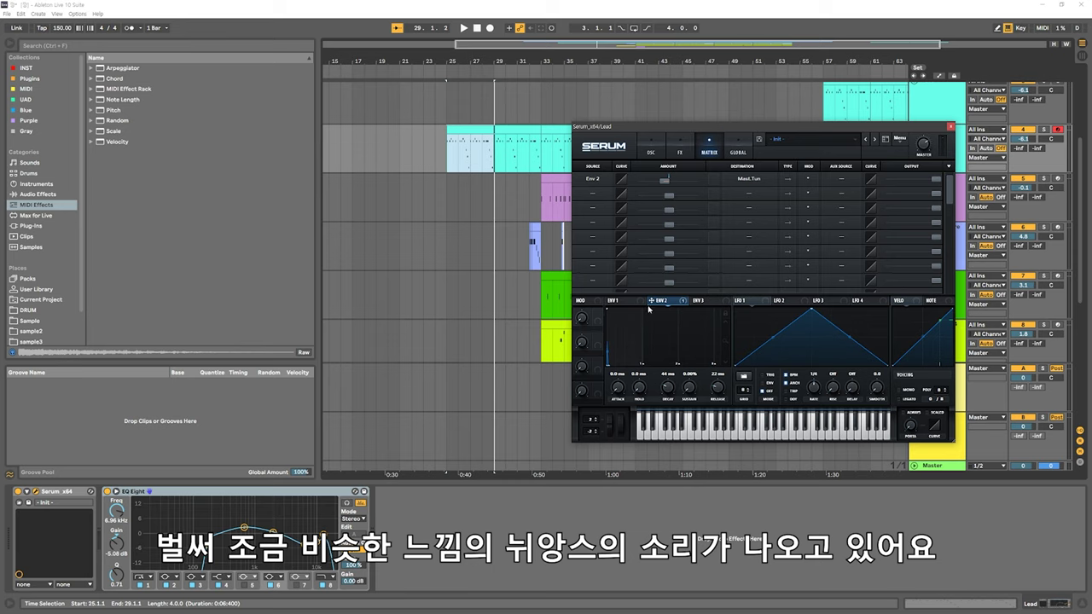
Set Envelope 1's release to 12 ms and audition the Lead clip from bar 25
click(638, 302)
drag(725, 394, 719, 395)
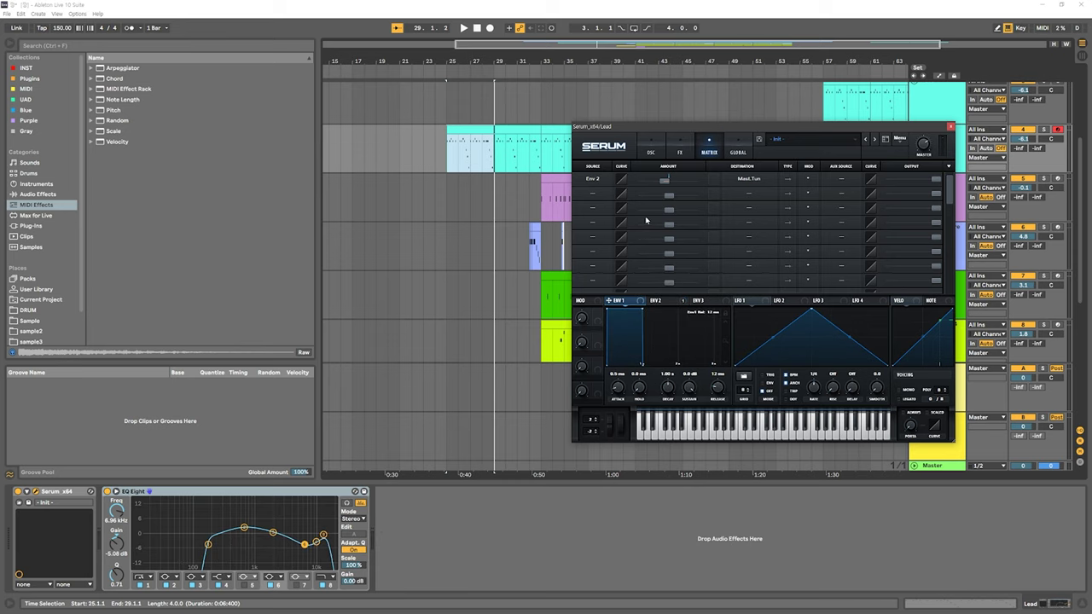
key(space)
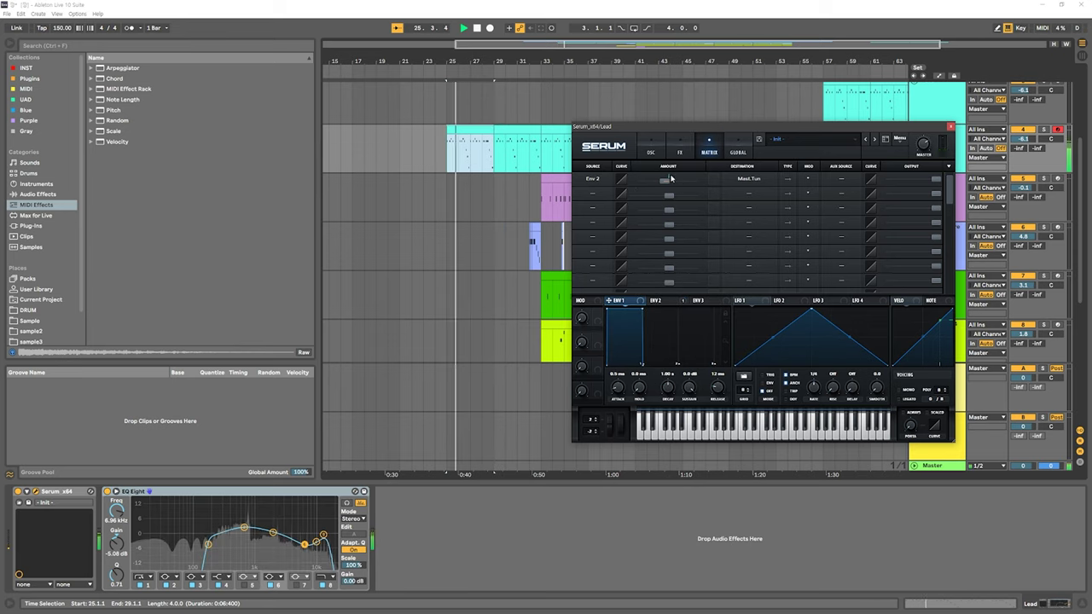
key(space)
Enable Serum's Tube distortion with raised drive and the multiband compressor with a threshold of about -11.8 dB, and play the result
click(680, 152)
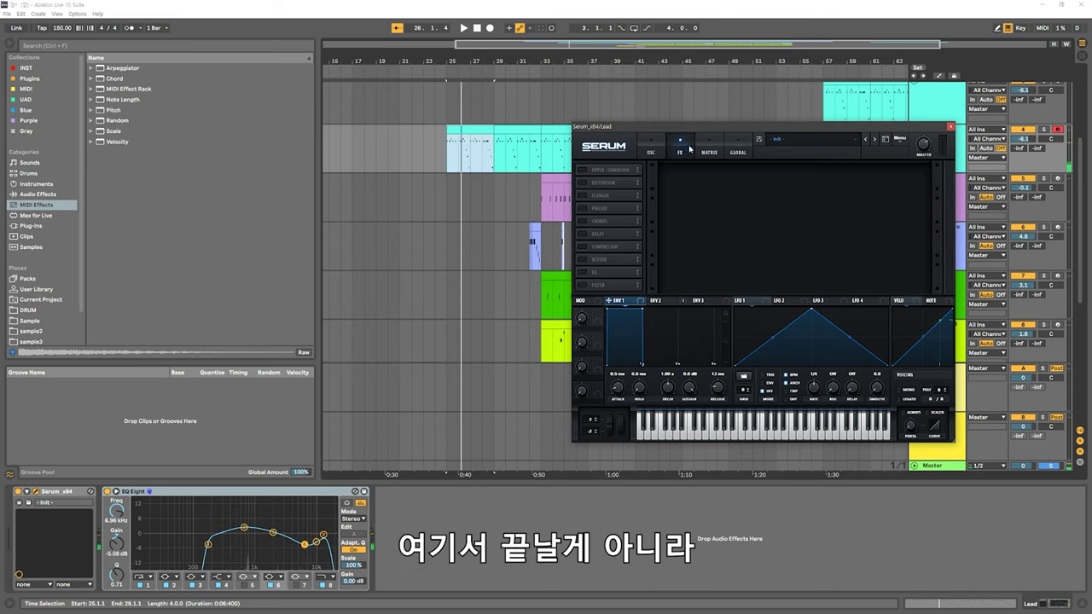
click(584, 248)
click(583, 183)
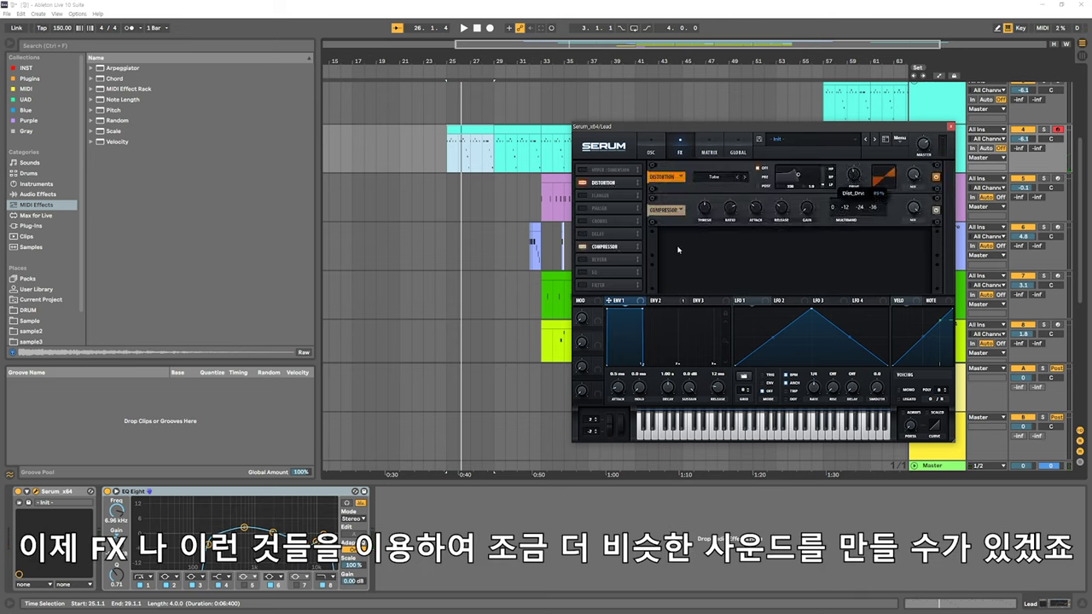
mouse_move(706, 225)
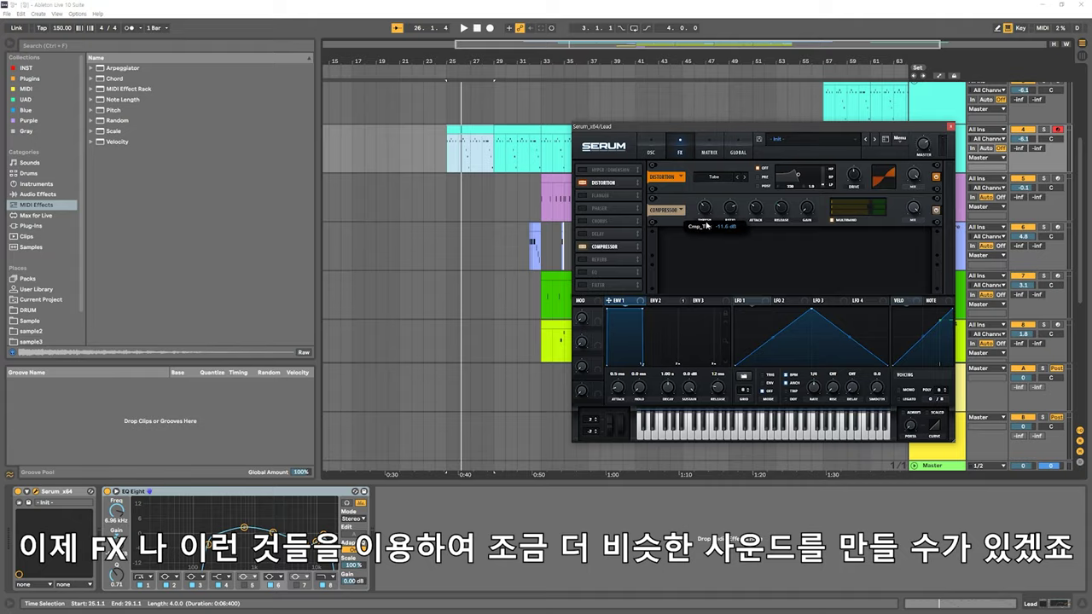
key(space)
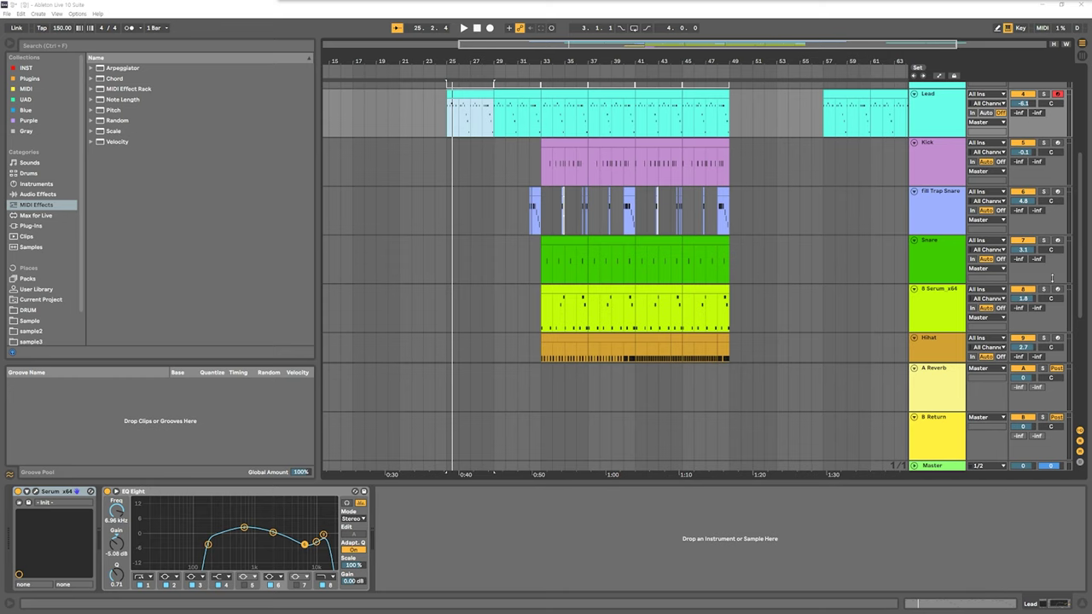
Play the finished Lead from bar 25 while reviewing Serum's effects, oscillator and modulation matrix settings, and close the synth window
key(space)
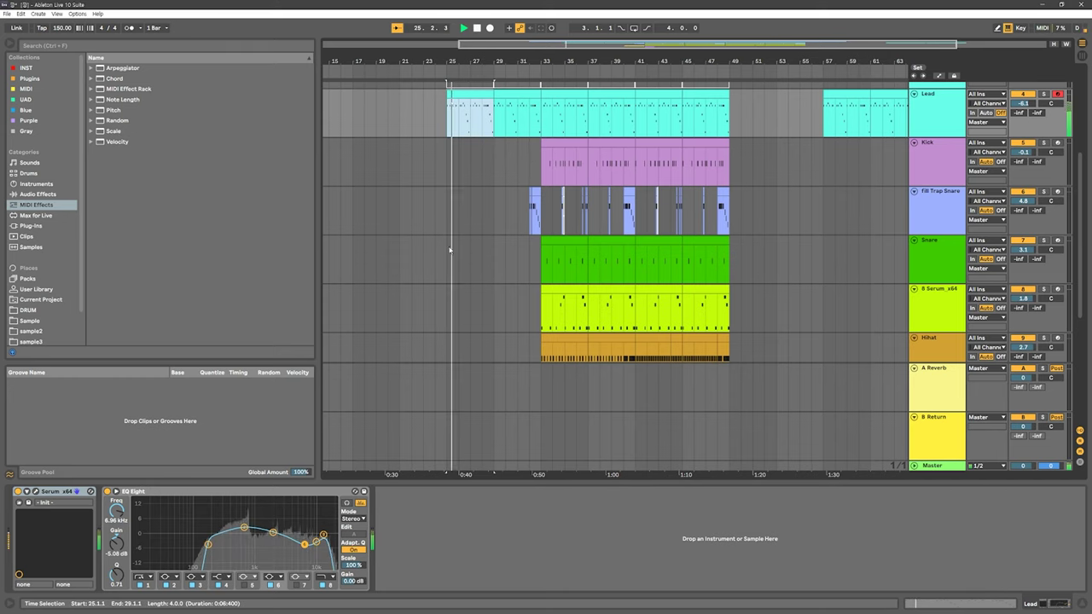
click(36, 492)
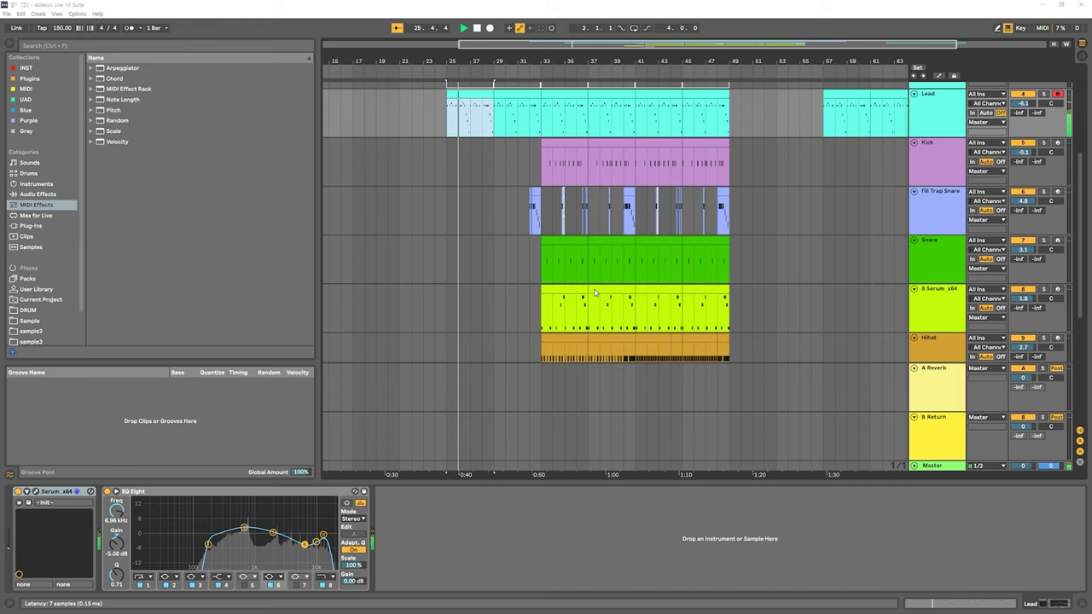
drag(482, 124, 531, 158)
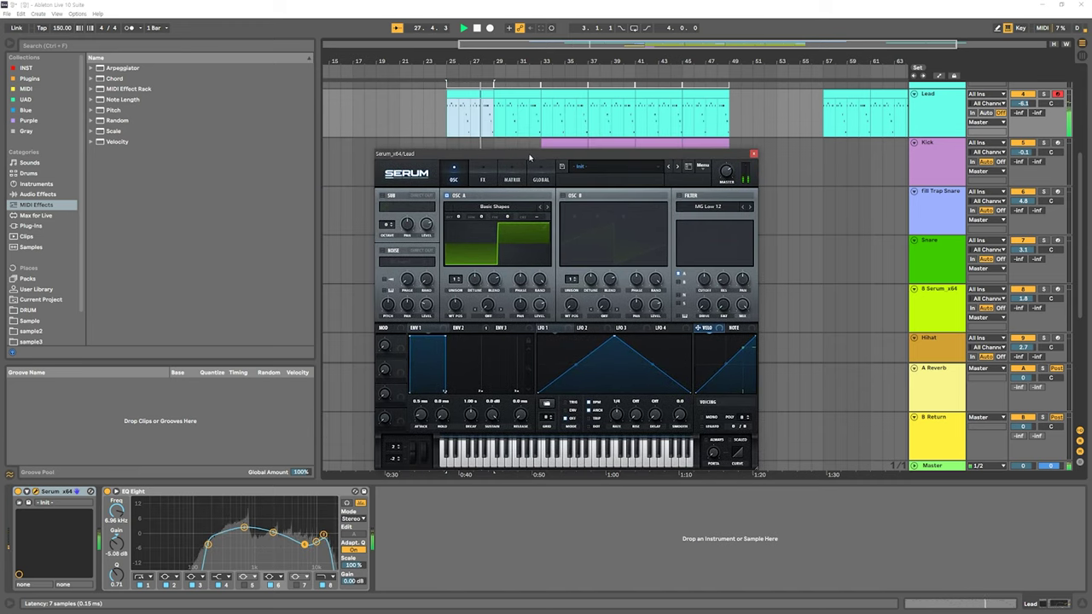
click(484, 179)
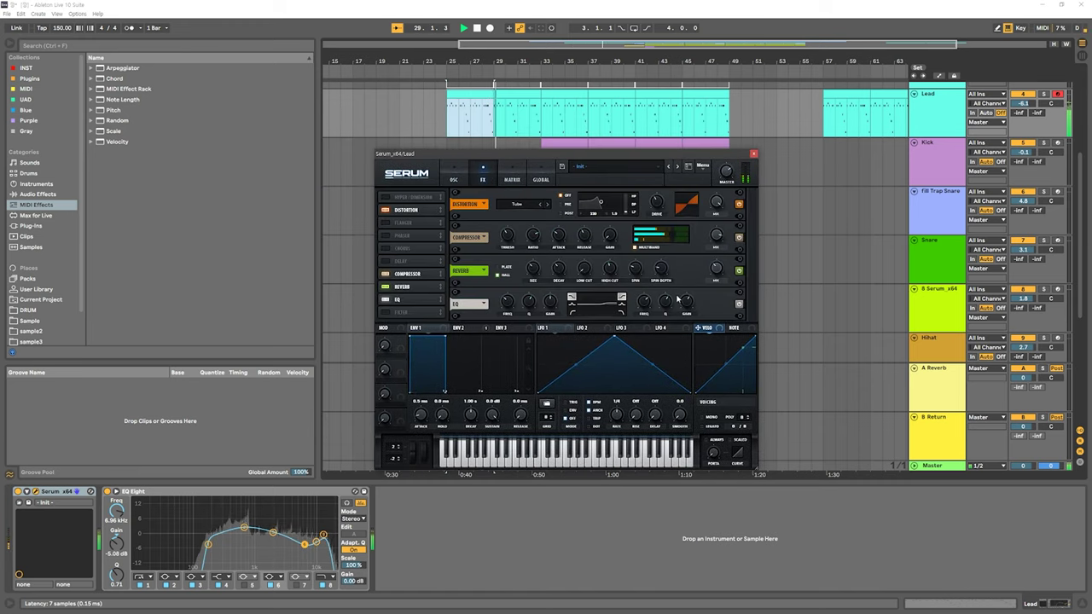
click(455, 174)
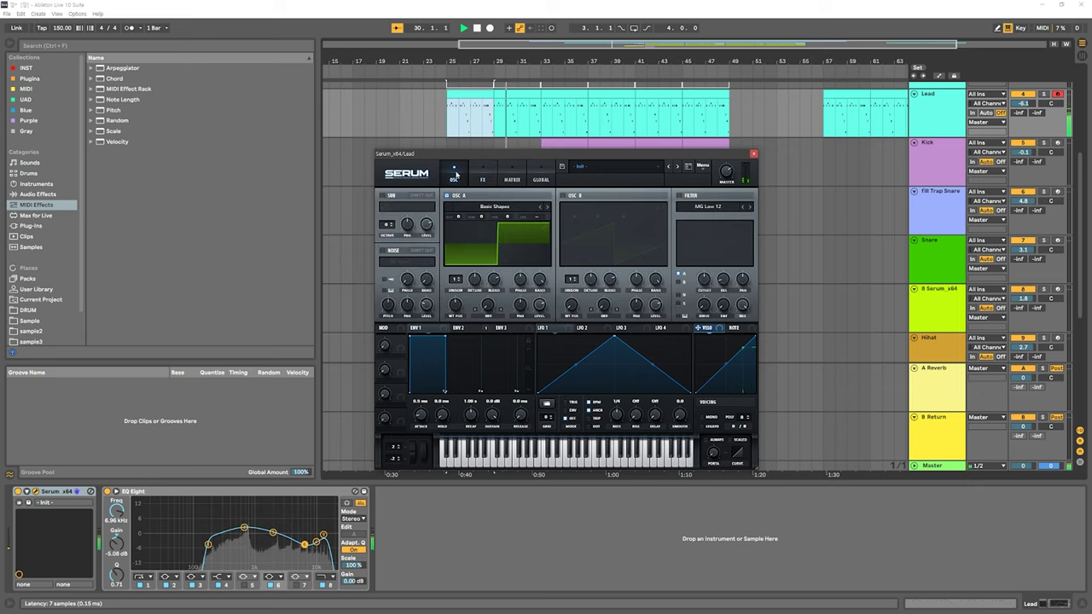
click(514, 180)
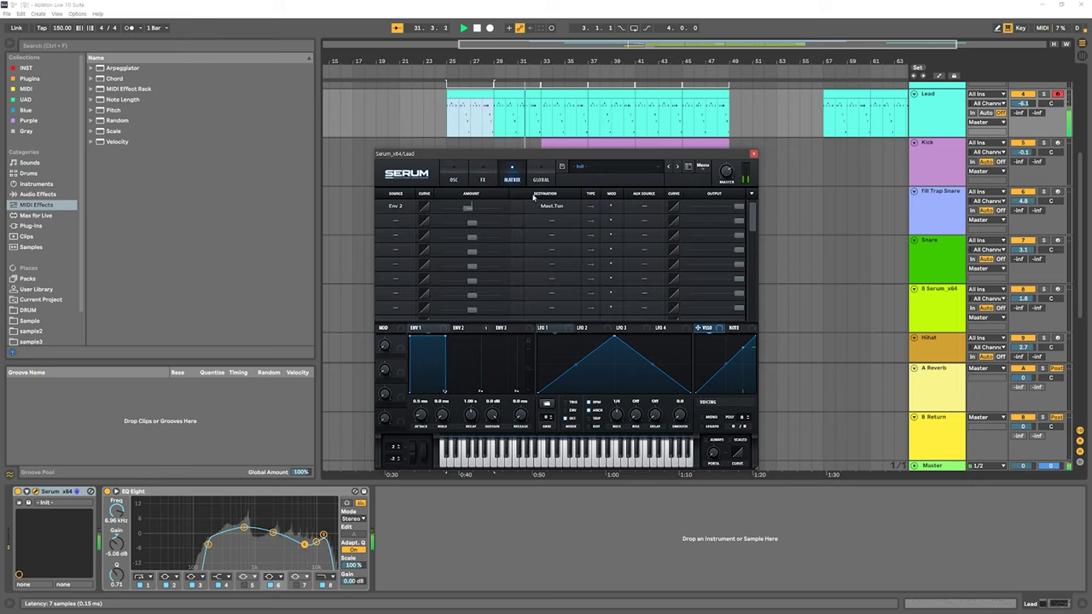
click(752, 154)
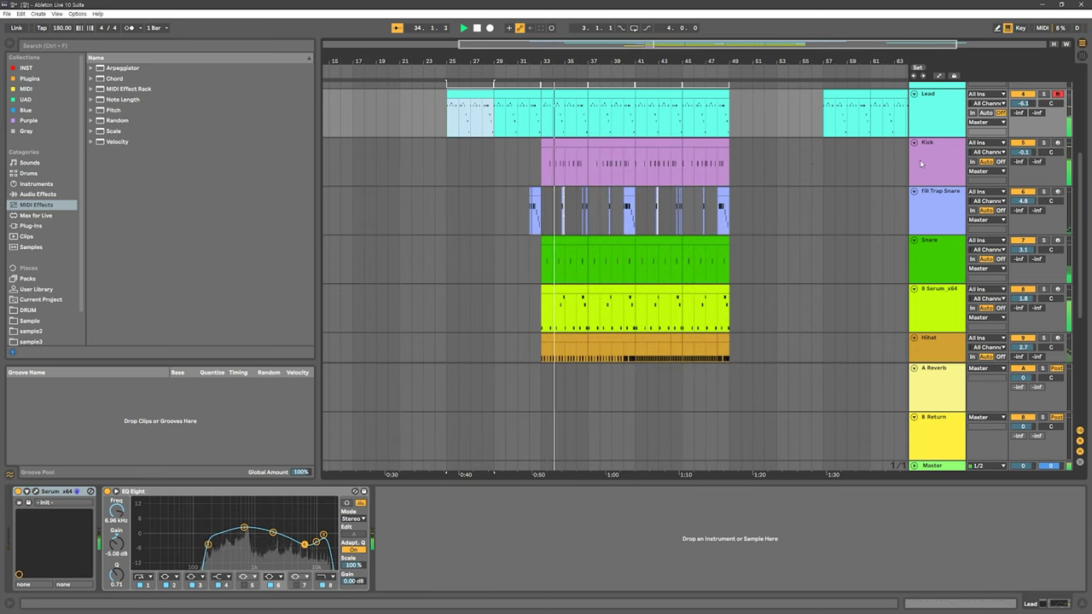
Audition the Kick track in solo and return to the full mix
click(774, 164)
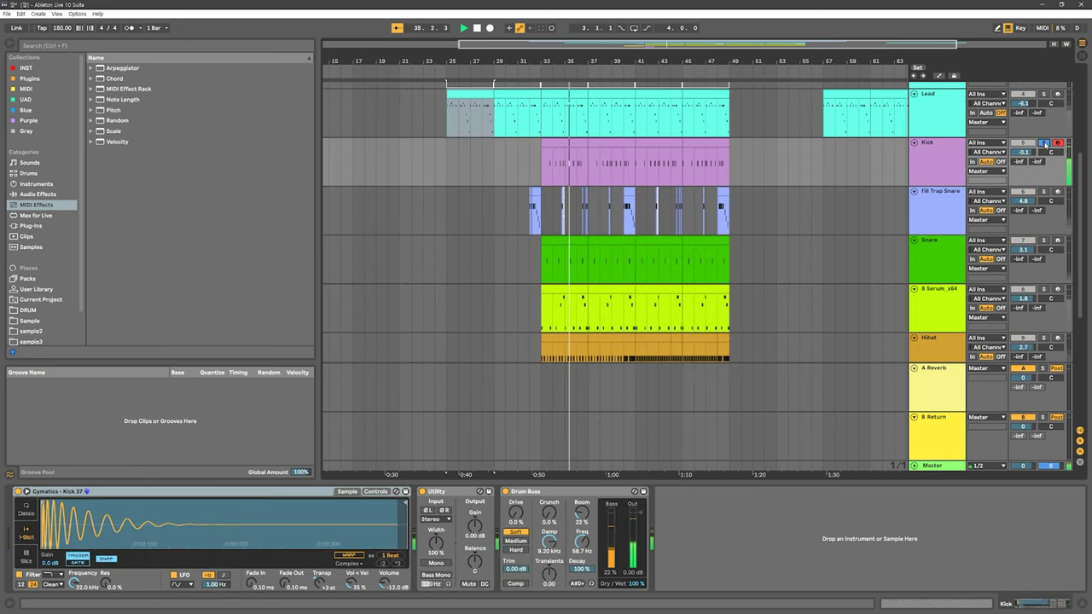
click(1042, 142)
click(954, 165)
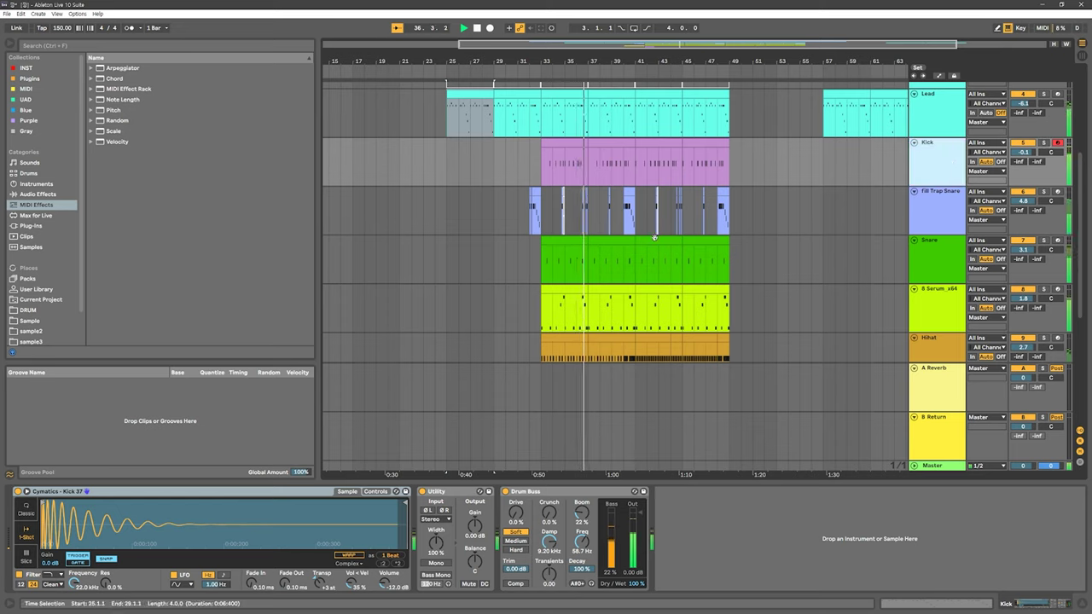
Play the Fill Trap Snare part from its first clip before bar 33 and audition the track in solo
click(530, 215)
click(1042, 191)
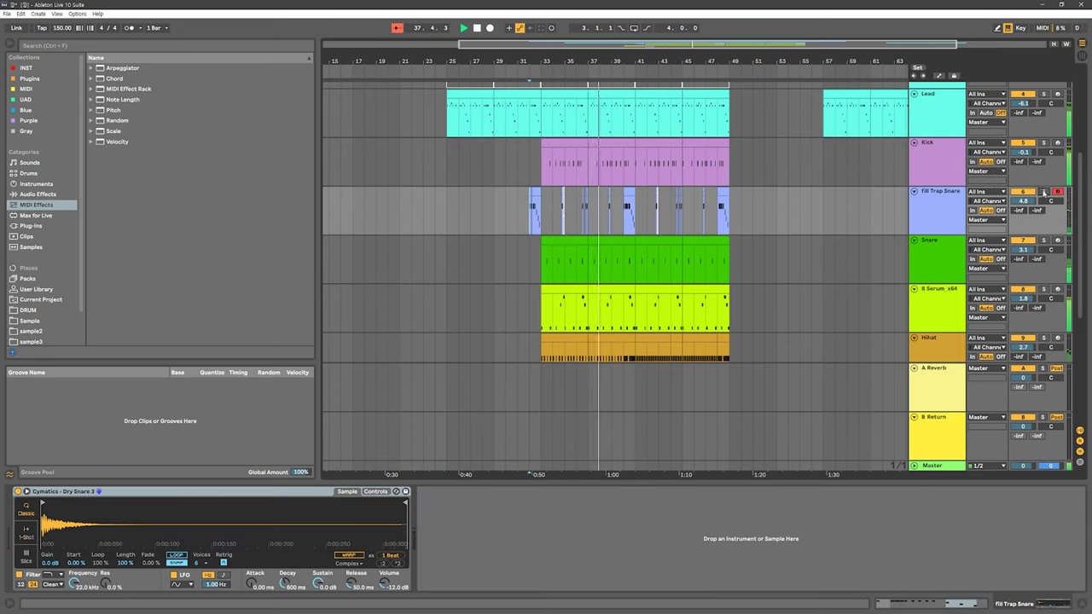
key(space)
key(space)
click(1045, 192)
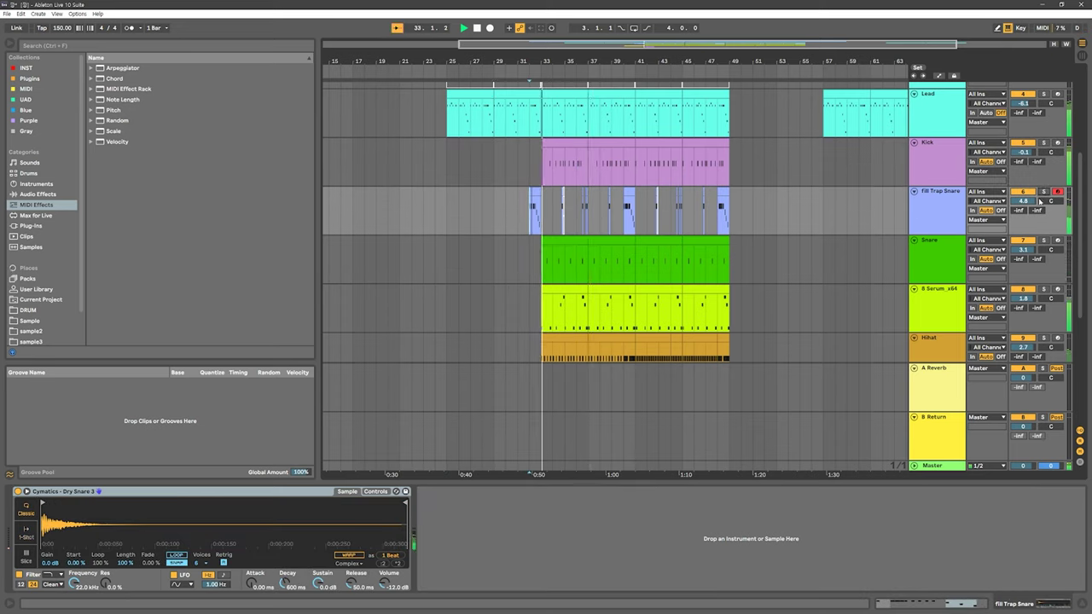
Play the first Snare clip from bar 33, auditioning the track in solo before returning to the full mix
click(571, 242)
key(space)
key(space)
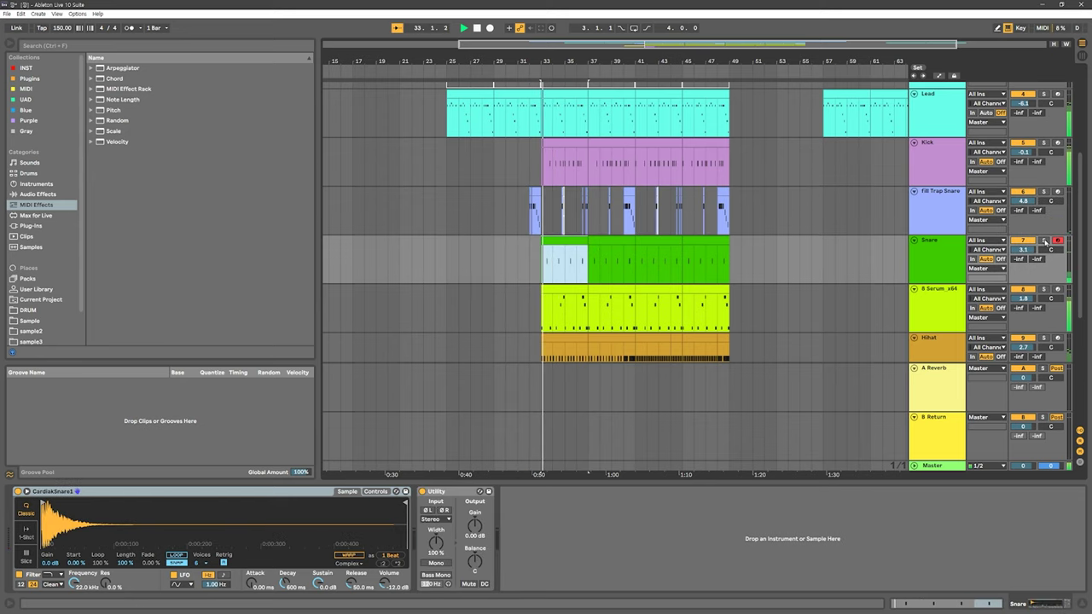
click(1043, 241)
click(1043, 240)
Audition the 8 Serum_x64 and Hihat tracks one at a time in solo from bar 33
scroll(737, 265, down, 5)
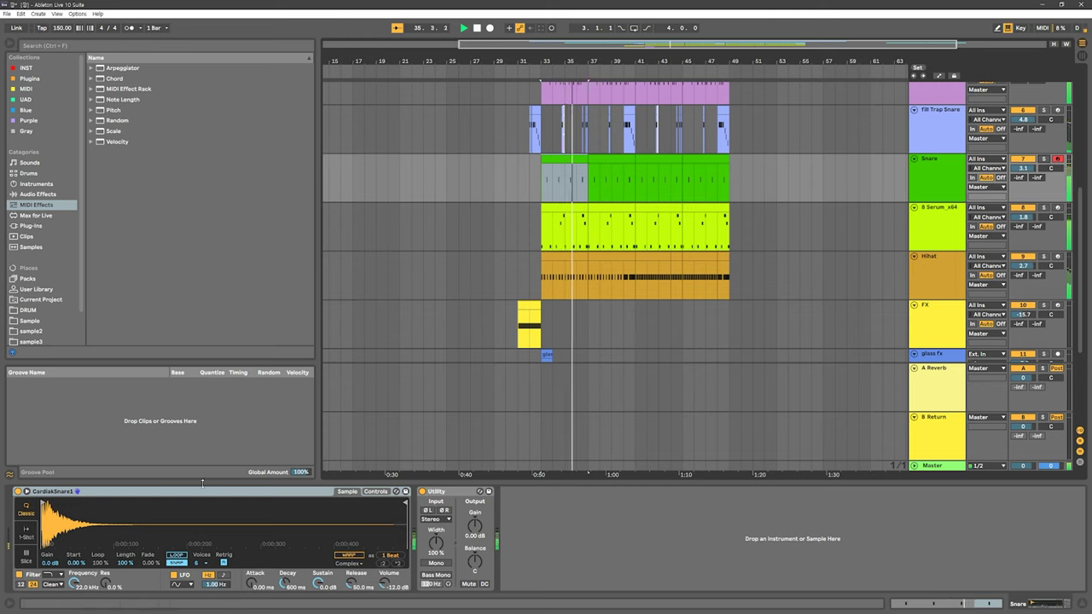
click(26, 536)
drag(544, 236, 590, 218)
key(space)
key(space)
click(1044, 208)
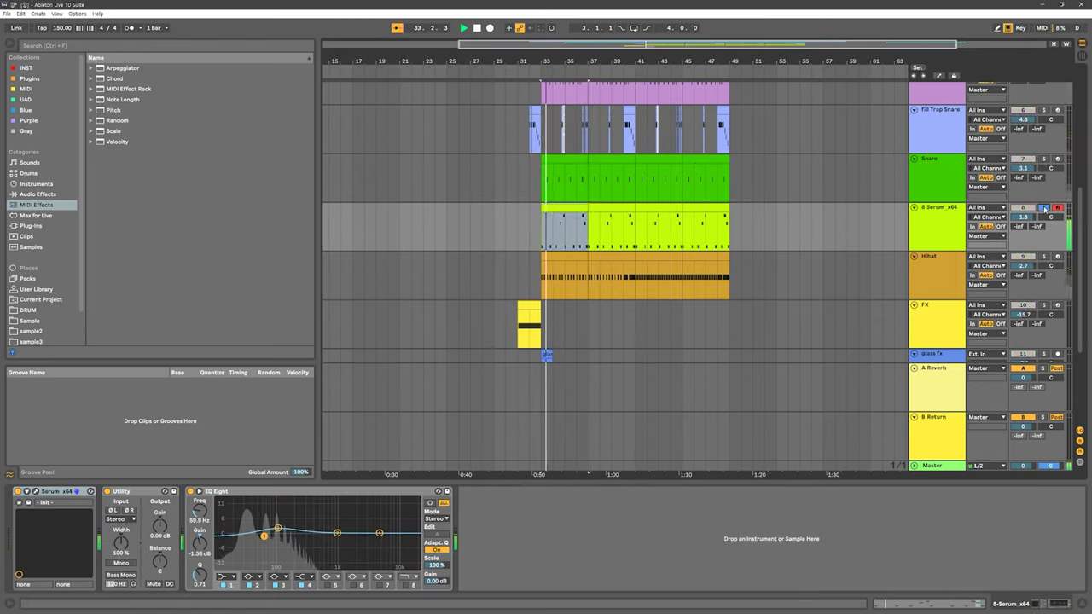
click(1044, 208)
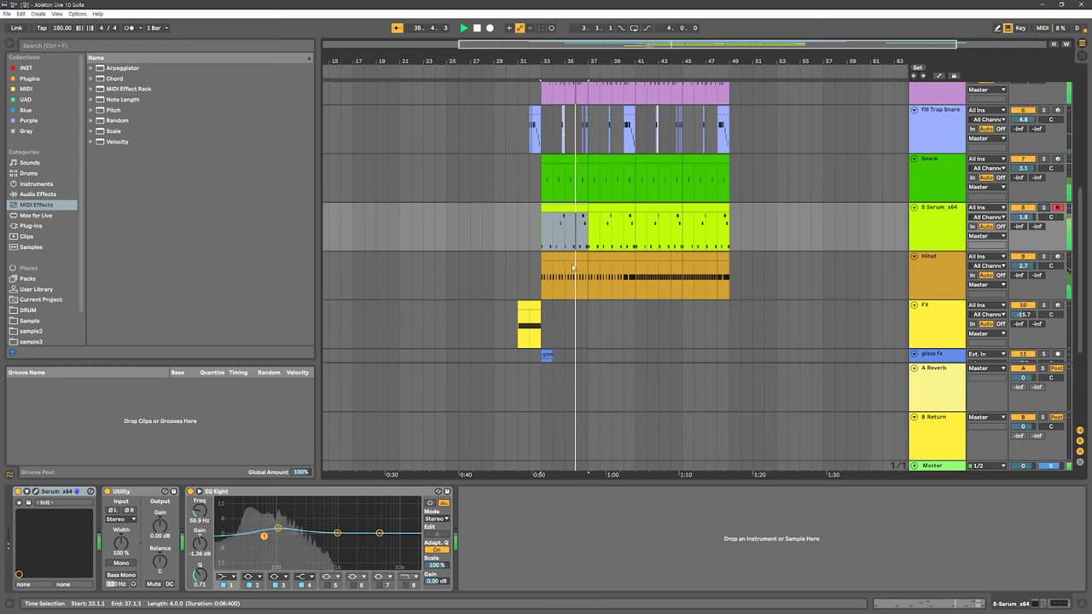
key(Down)
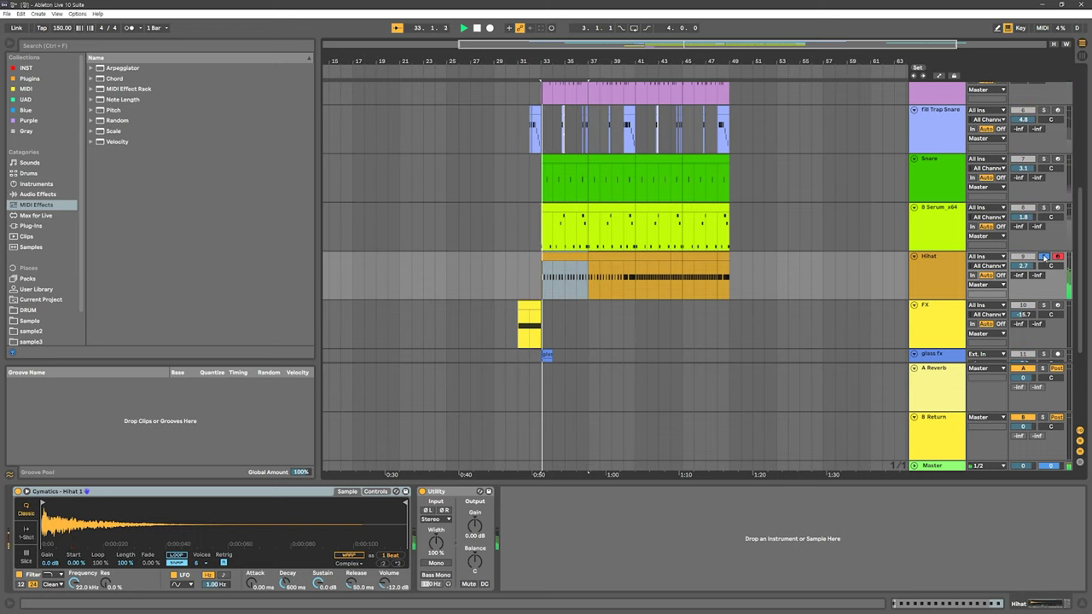
scroll(684, 276, down, 2)
Play the FX clip from bar 31 and solo its track
click(563, 249)
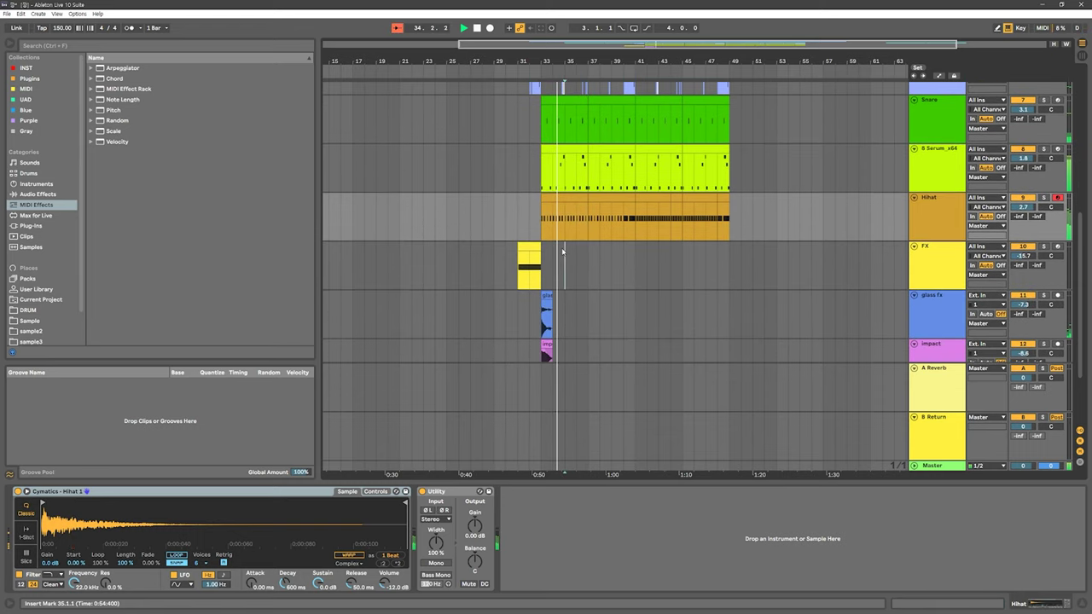
click(534, 248)
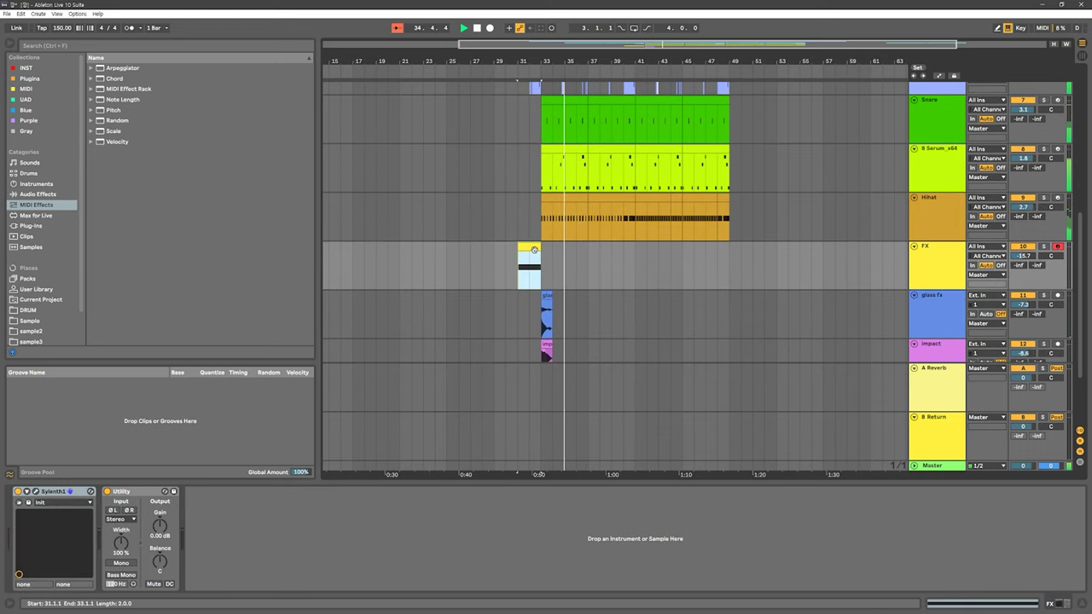
key(space)
key(space)
click(1043, 247)
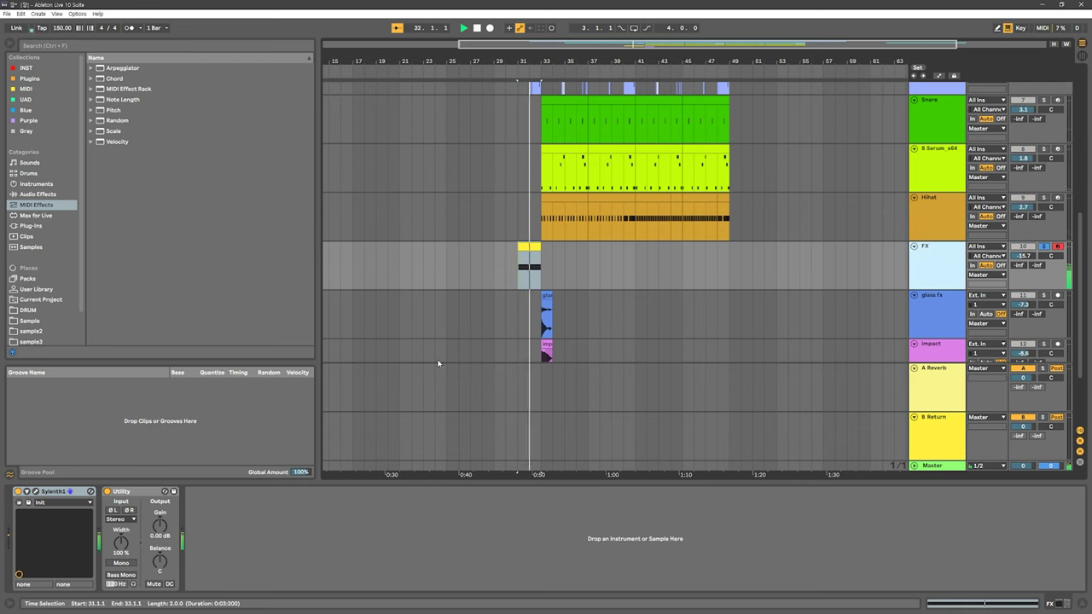
Examine the Sylenth1 instrument on the FX track and close its window
click(35, 492)
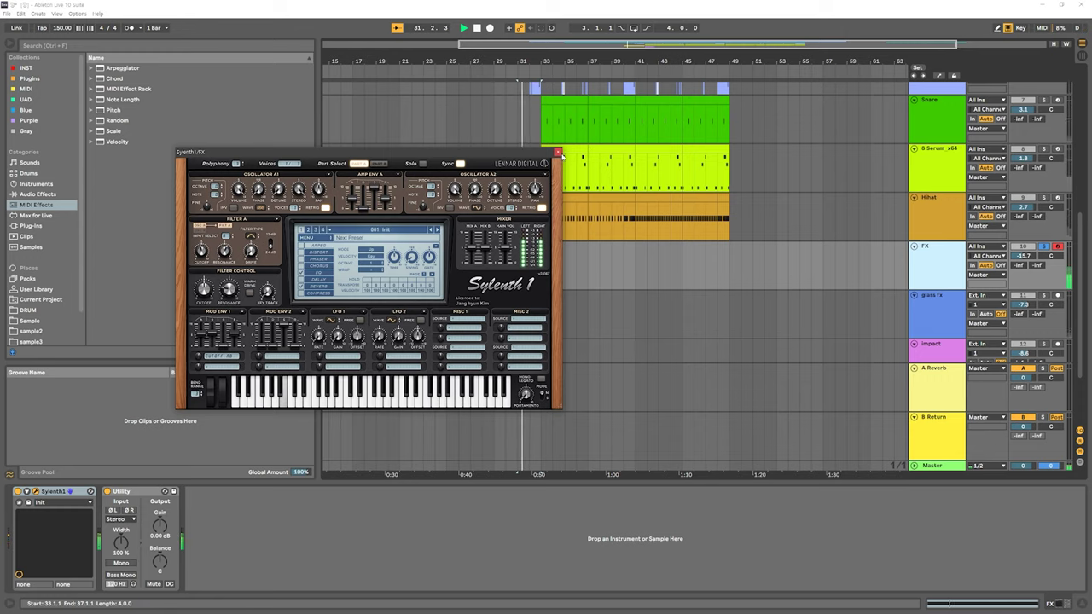
click(559, 155)
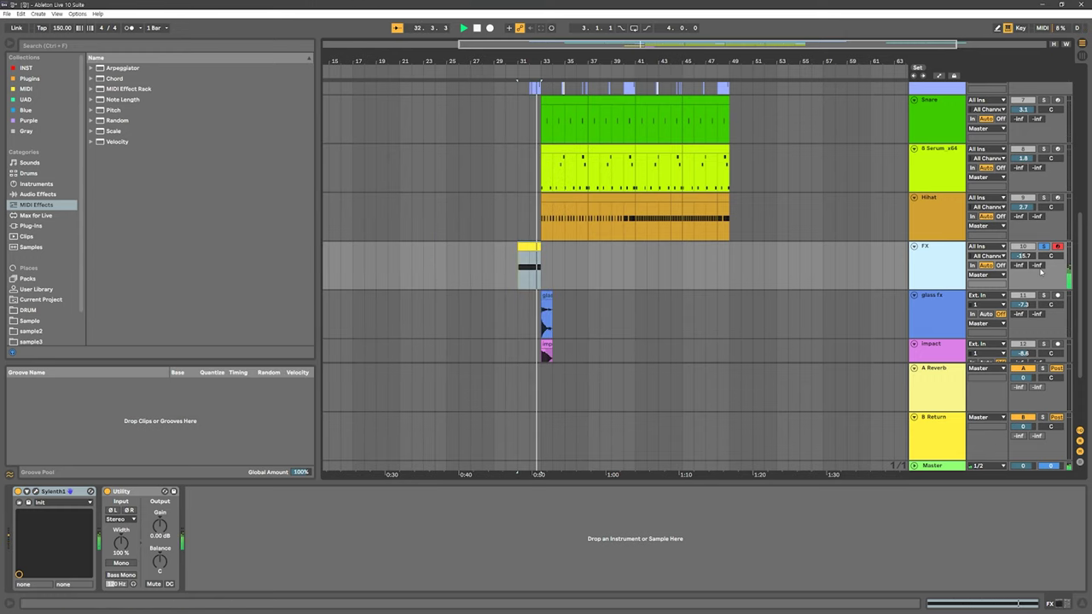
Audition the glass fx and impact tracks in solo from bar 33 before returning to the full mix
scroll(702, 298, down, 3)
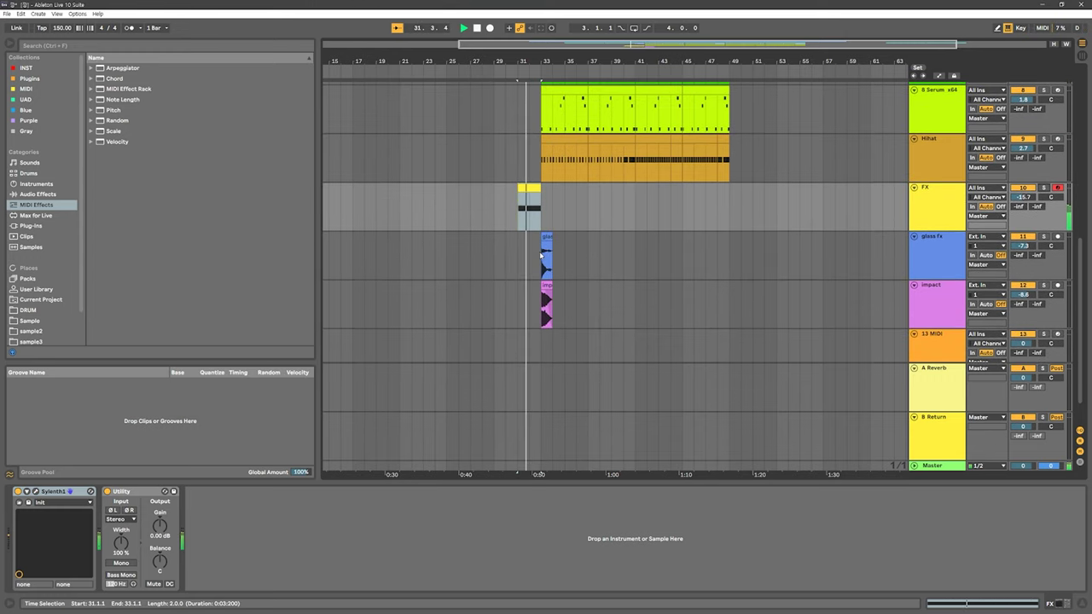
click(1035, 243)
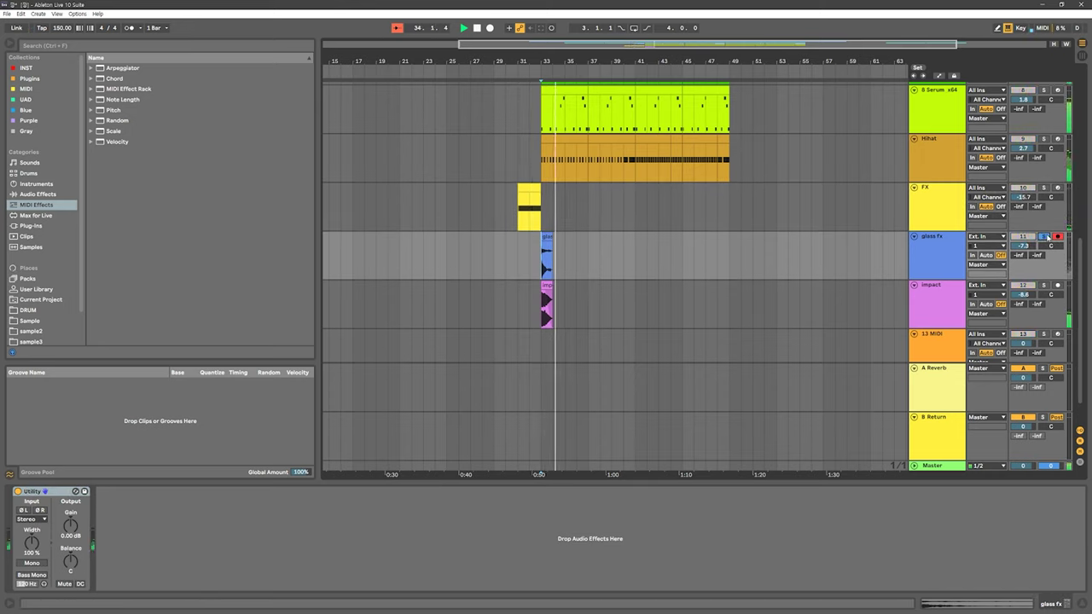
click(1045, 288)
key(space)
key(space)
click(1045, 288)
key(space)
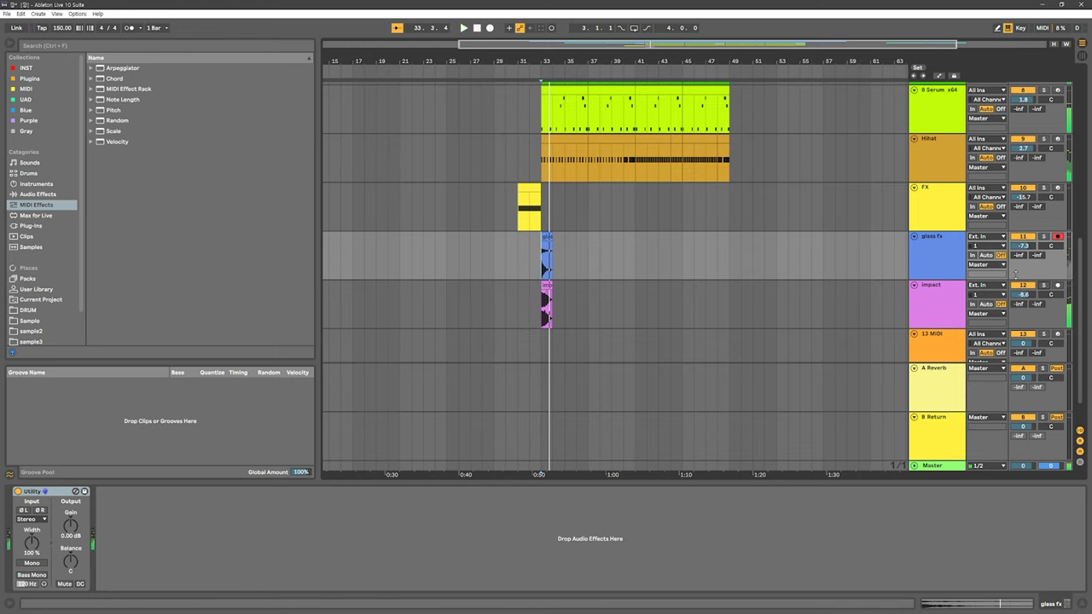
Select the first Lead clip at bar 25 and review the tracks while the full mix plays through to bar 49
scroll(738, 244, up, 10)
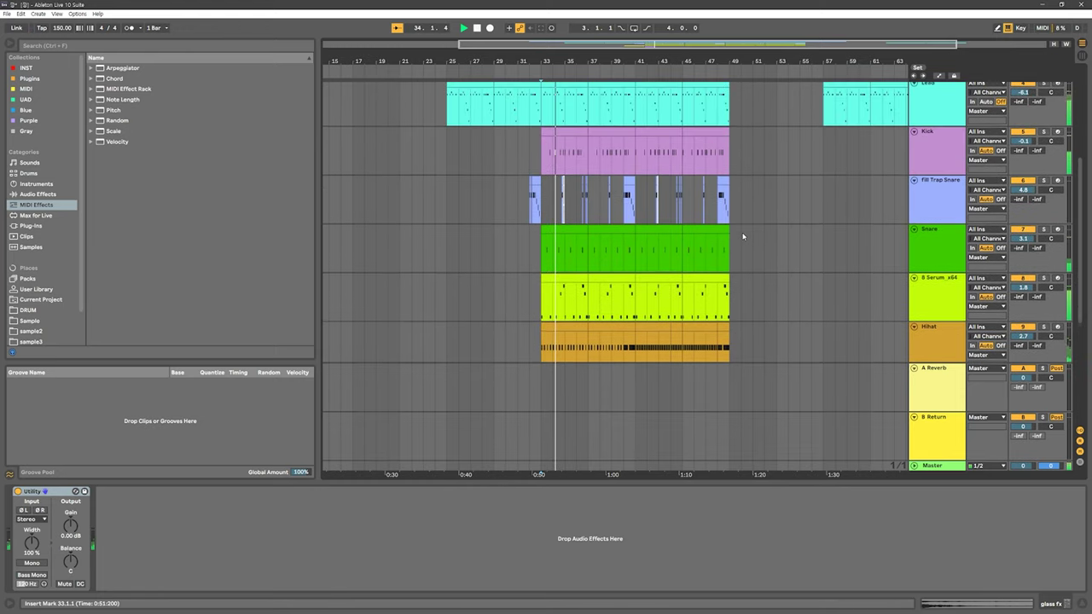
scroll(743, 236, up, 5)
click(479, 191)
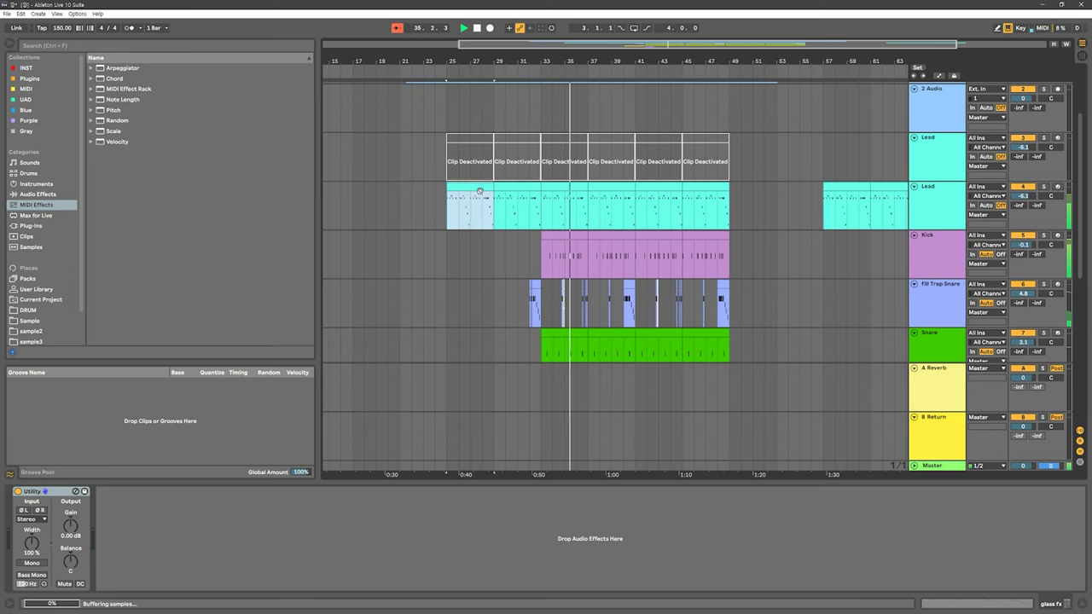
scroll(767, 257, down, 3)
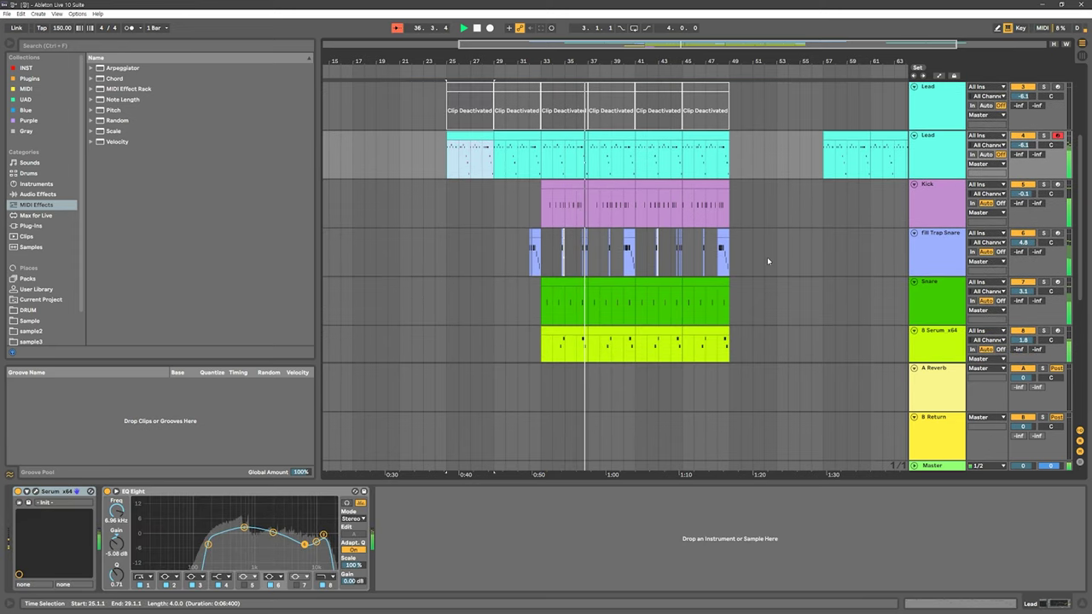
scroll(764, 255, down, 3)
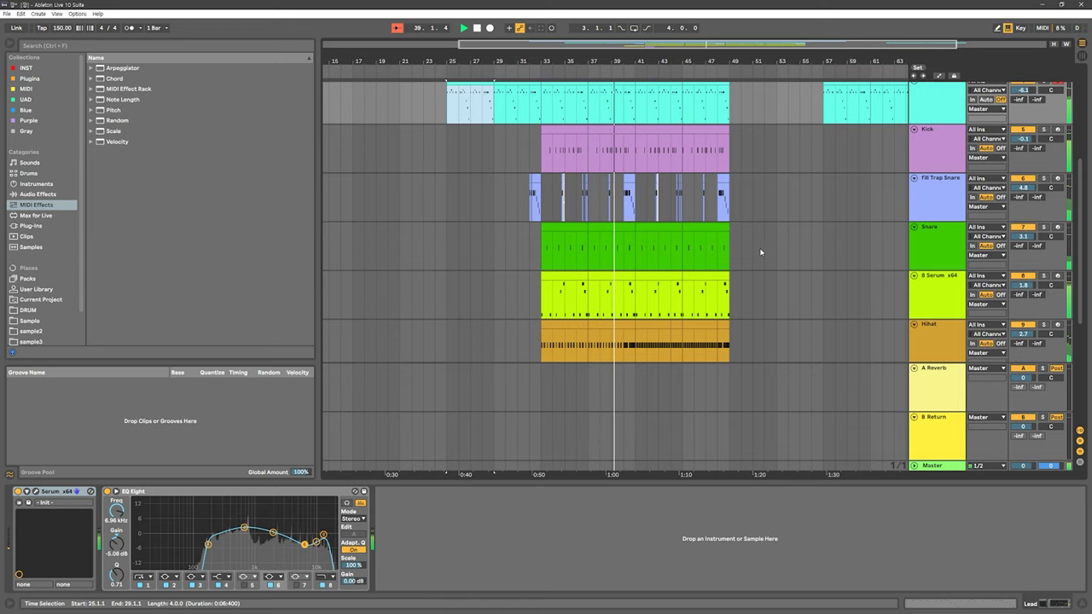
scroll(759, 249, up, 1)
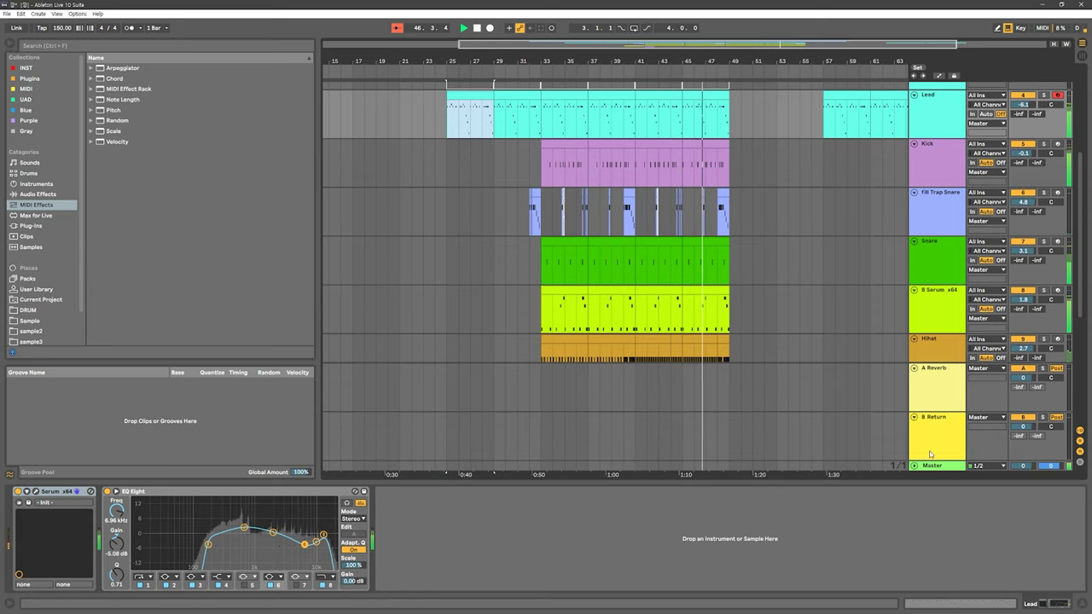
scroll(795, 281, down, 2)
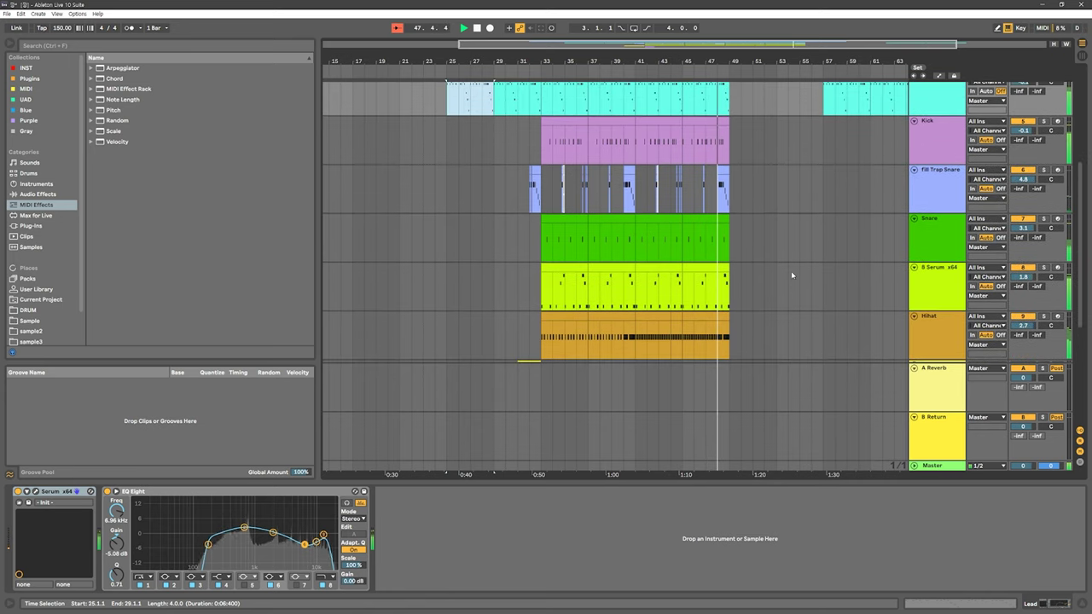
scroll(791, 275, up, 2)
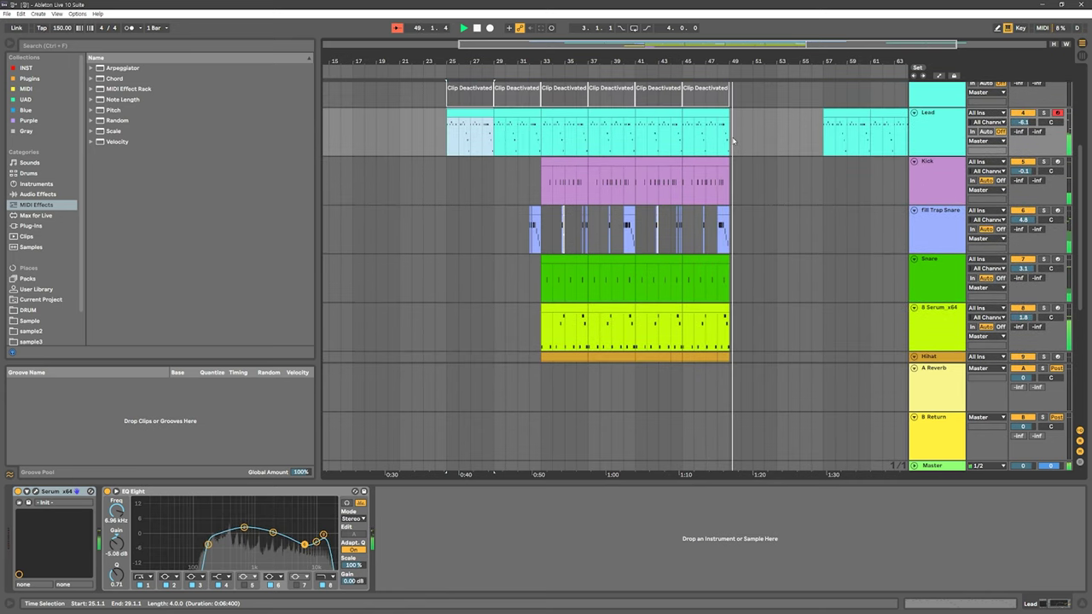
Place the playback start marker at bar 25 on the Kick track, where the Lead part begins
click(735, 141)
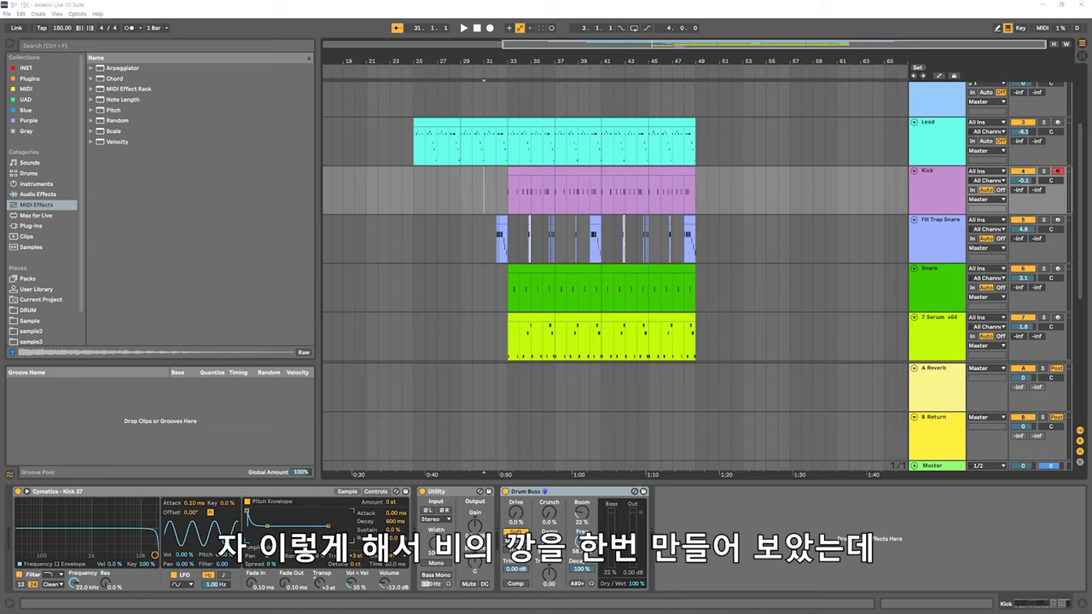
click(444, 199)
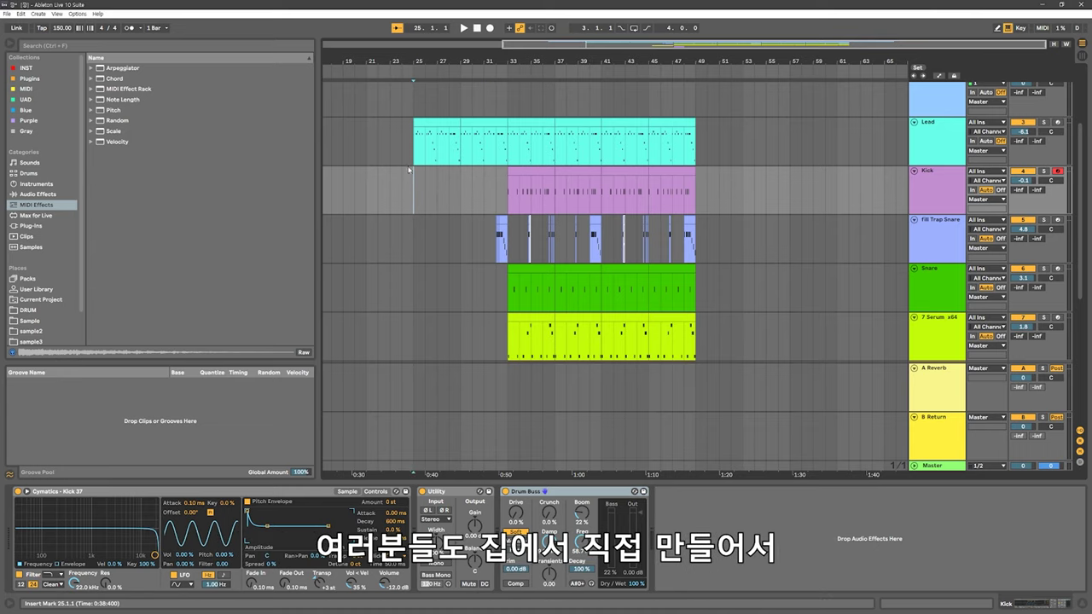